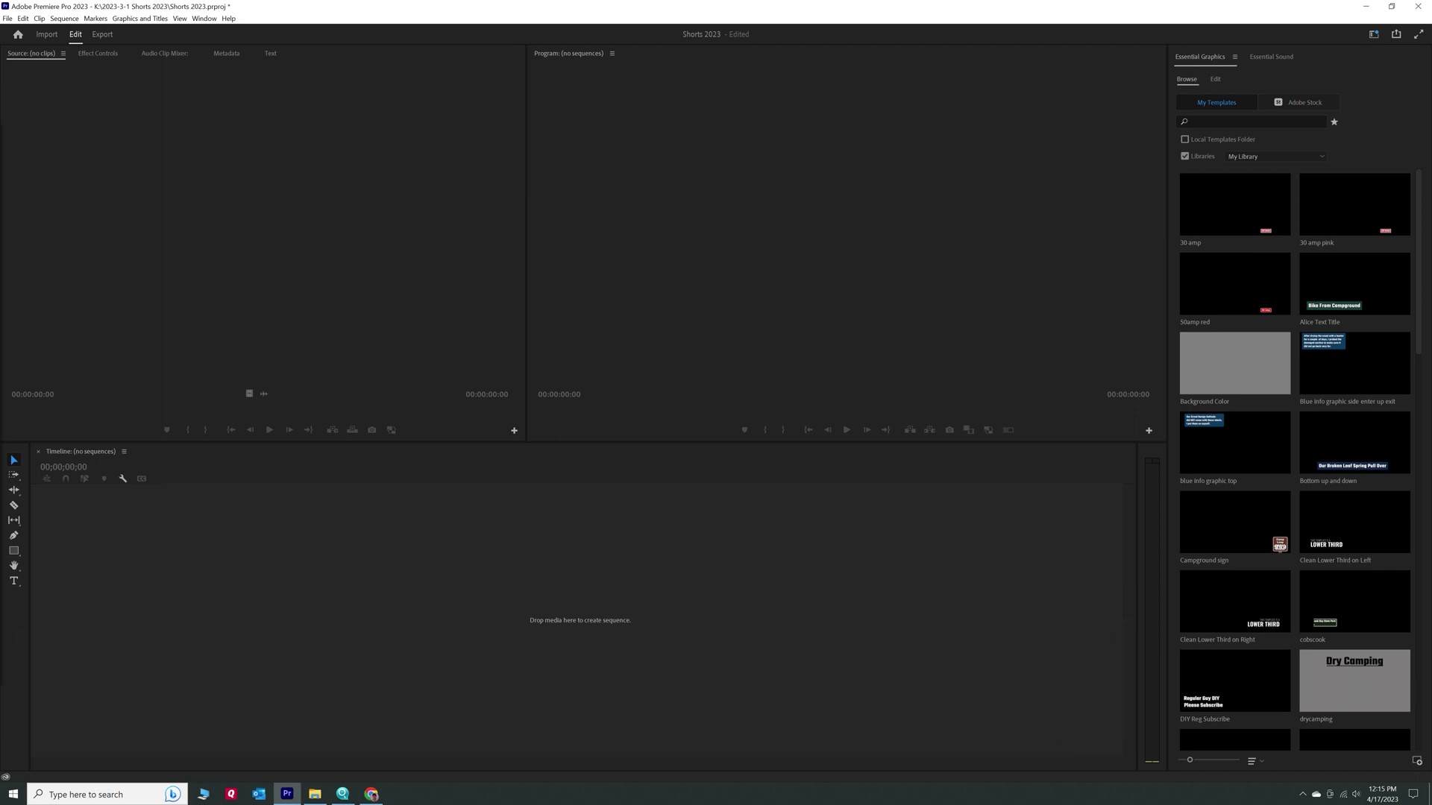
Step: Create the sequence from the dropped clip, preview the hands at the tent stake, and zoom out the timeline
left_click_drag(179, 548, 181, 551)
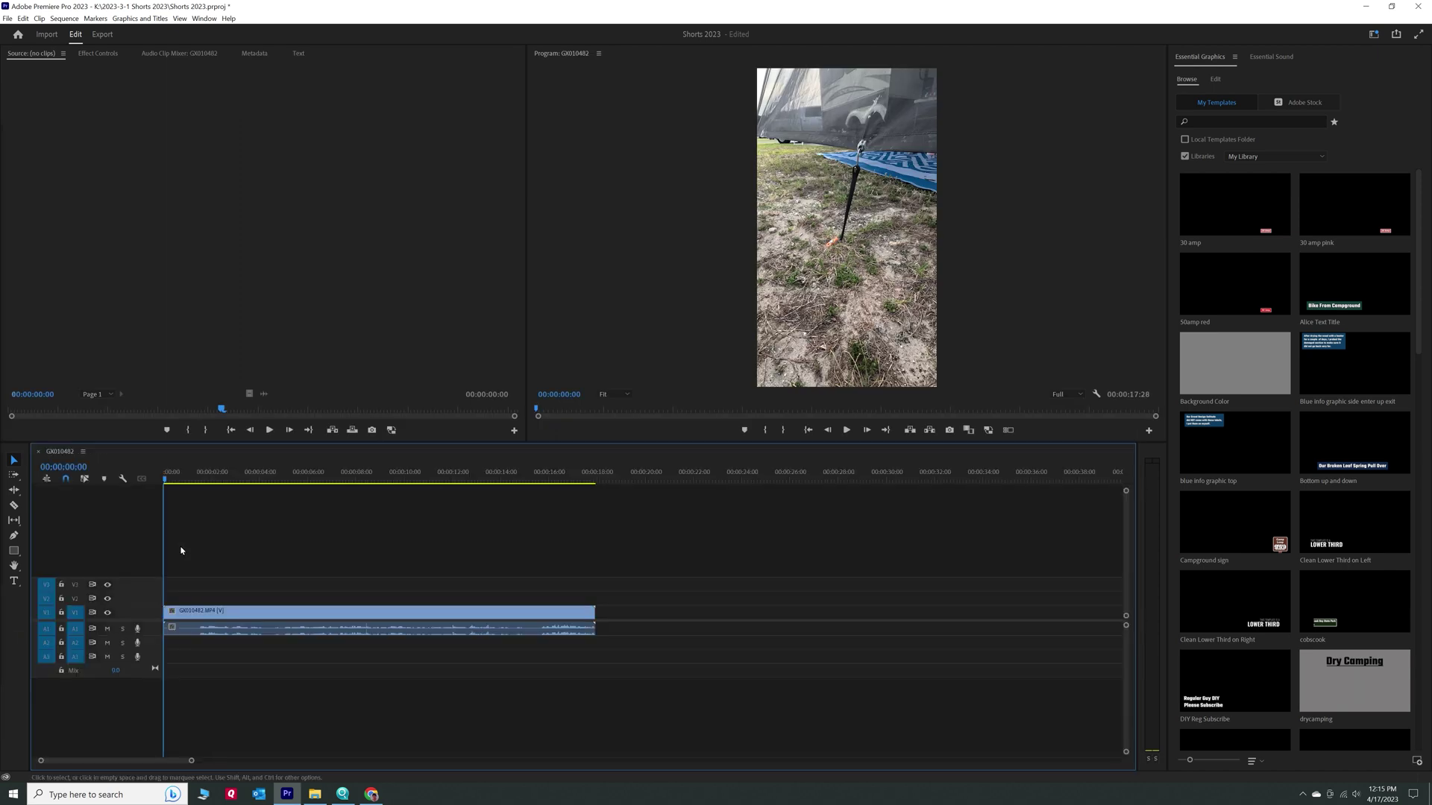
left_click_drag(292, 478, 341, 482)
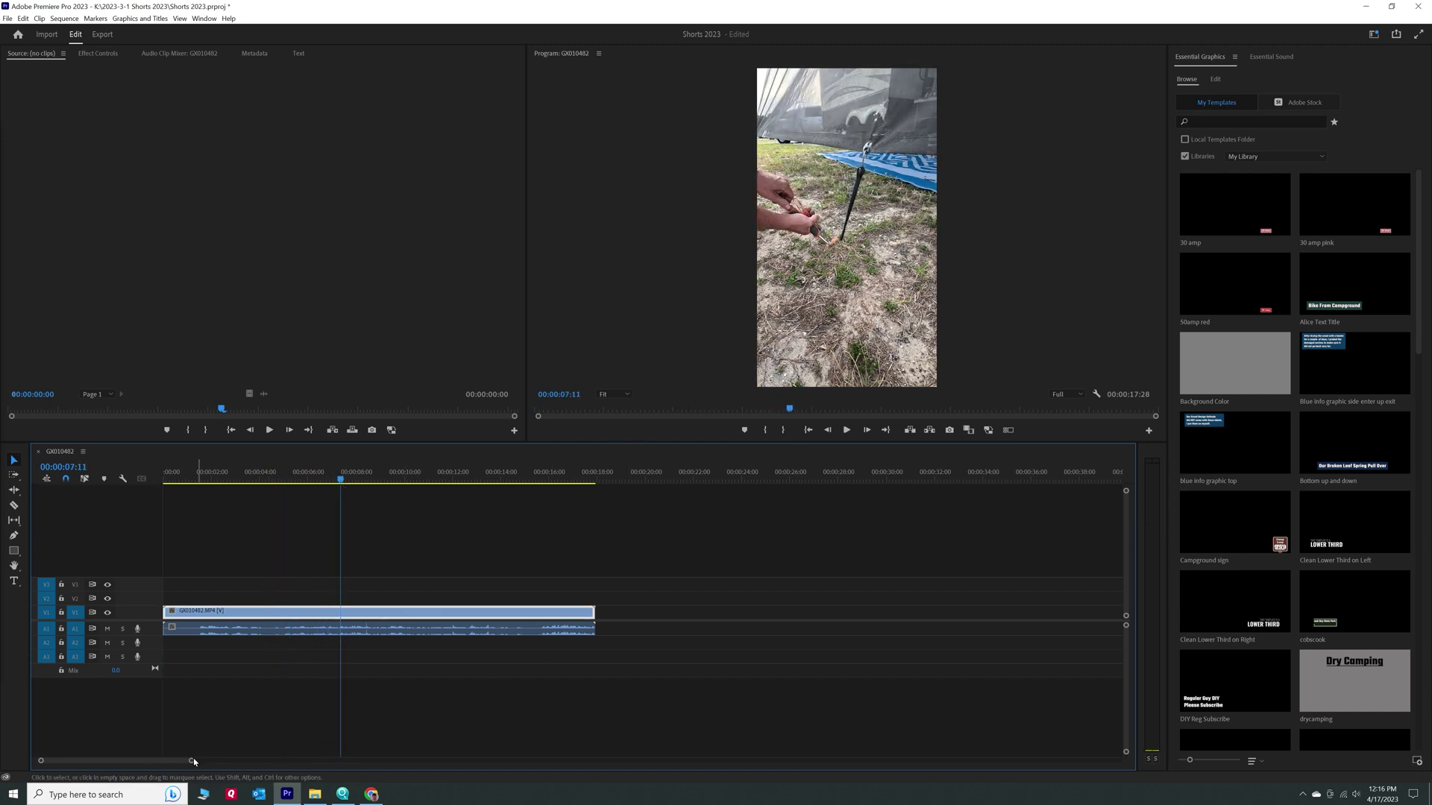
scroll(235, 709, "down", 4)
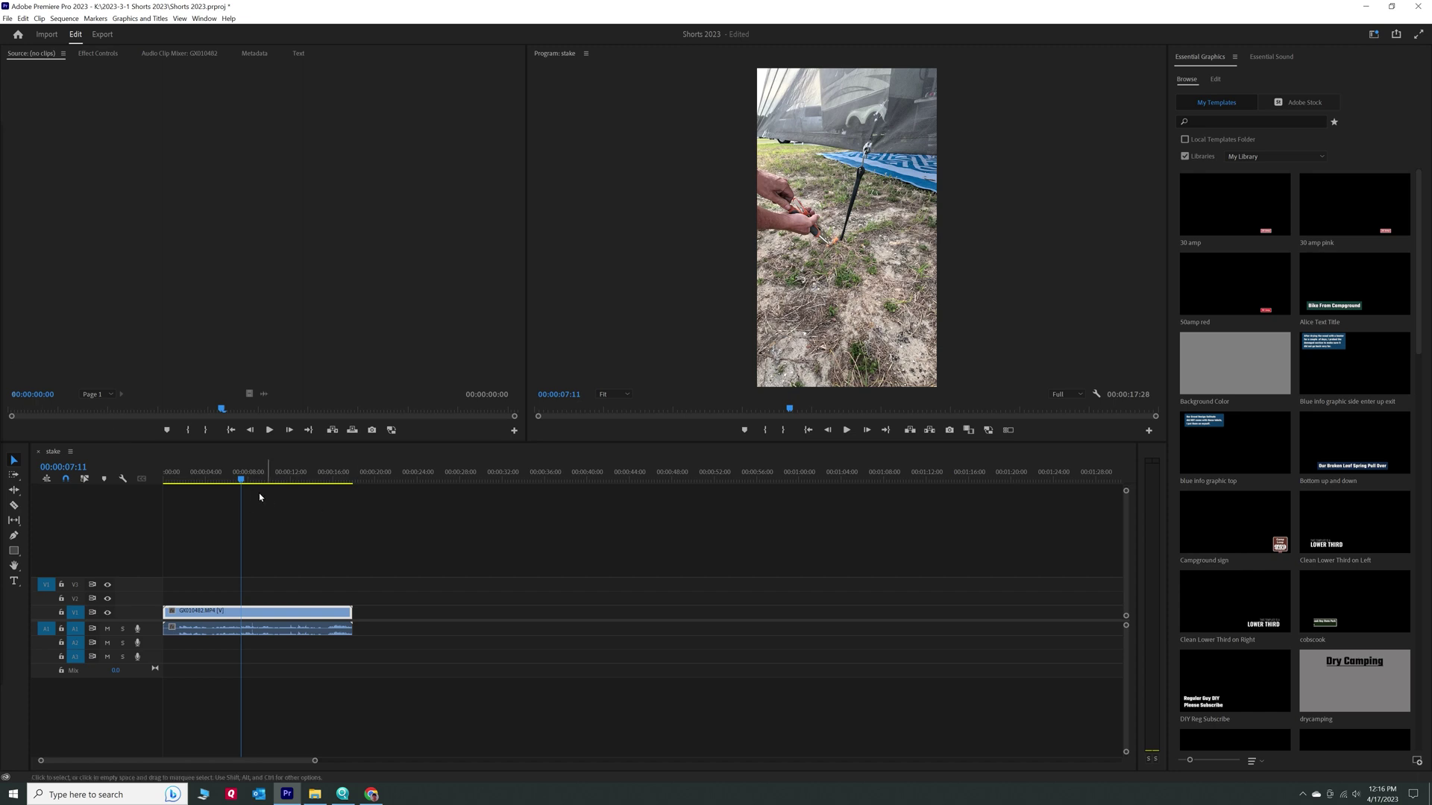
Step: Review the sequence around 10 seconds, then place GX010481 after the first clip
left_click(282, 482)
left_click_drag(284, 488, 271, 483)
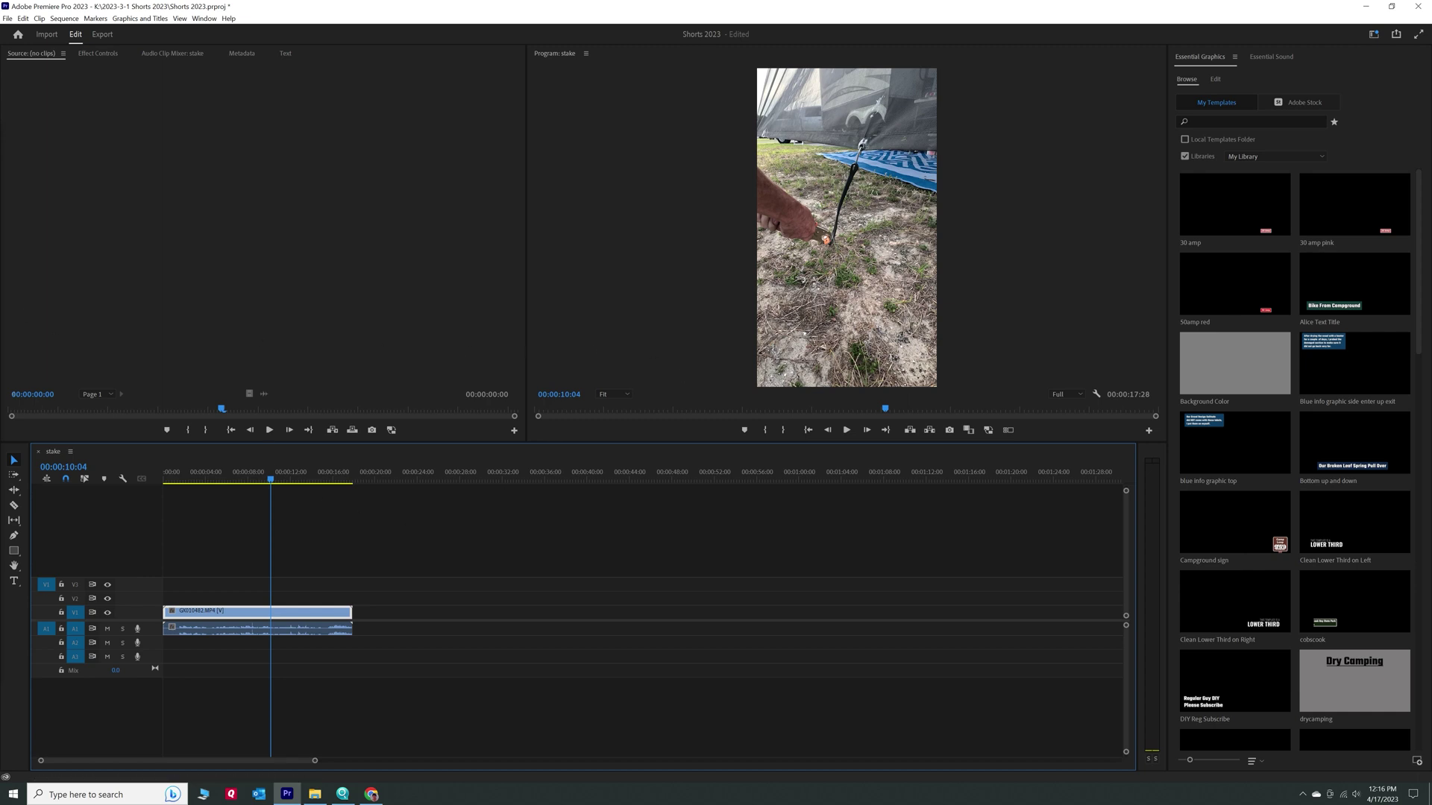
left_click_drag(226, 474, 460, 619)
left_click(588, 472)
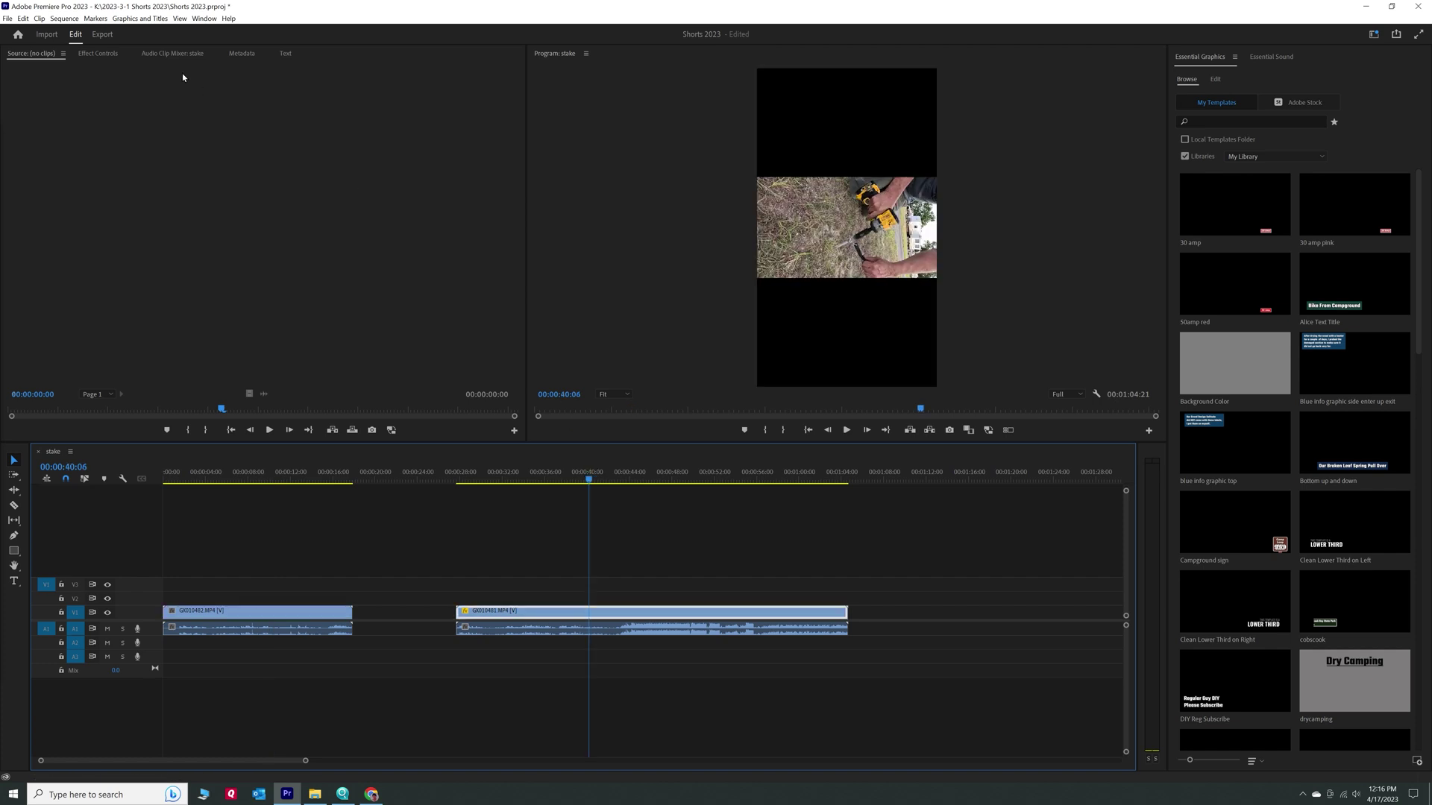
Step: Rotate the new clip 270 degrees, then undo that and remove the clip from the sequence
left_click(107, 54)
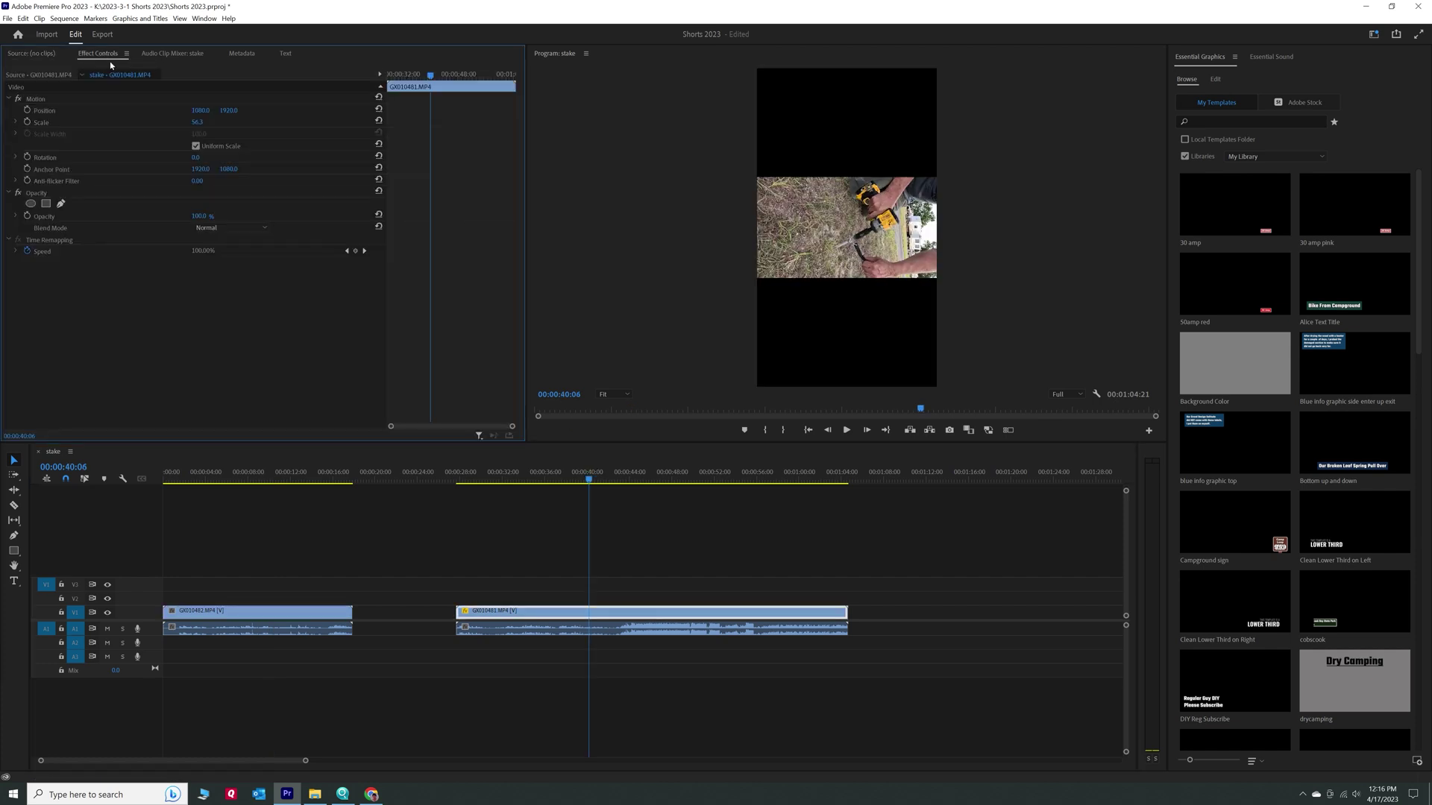
left_click(203, 155)
type("270")
key("Return")
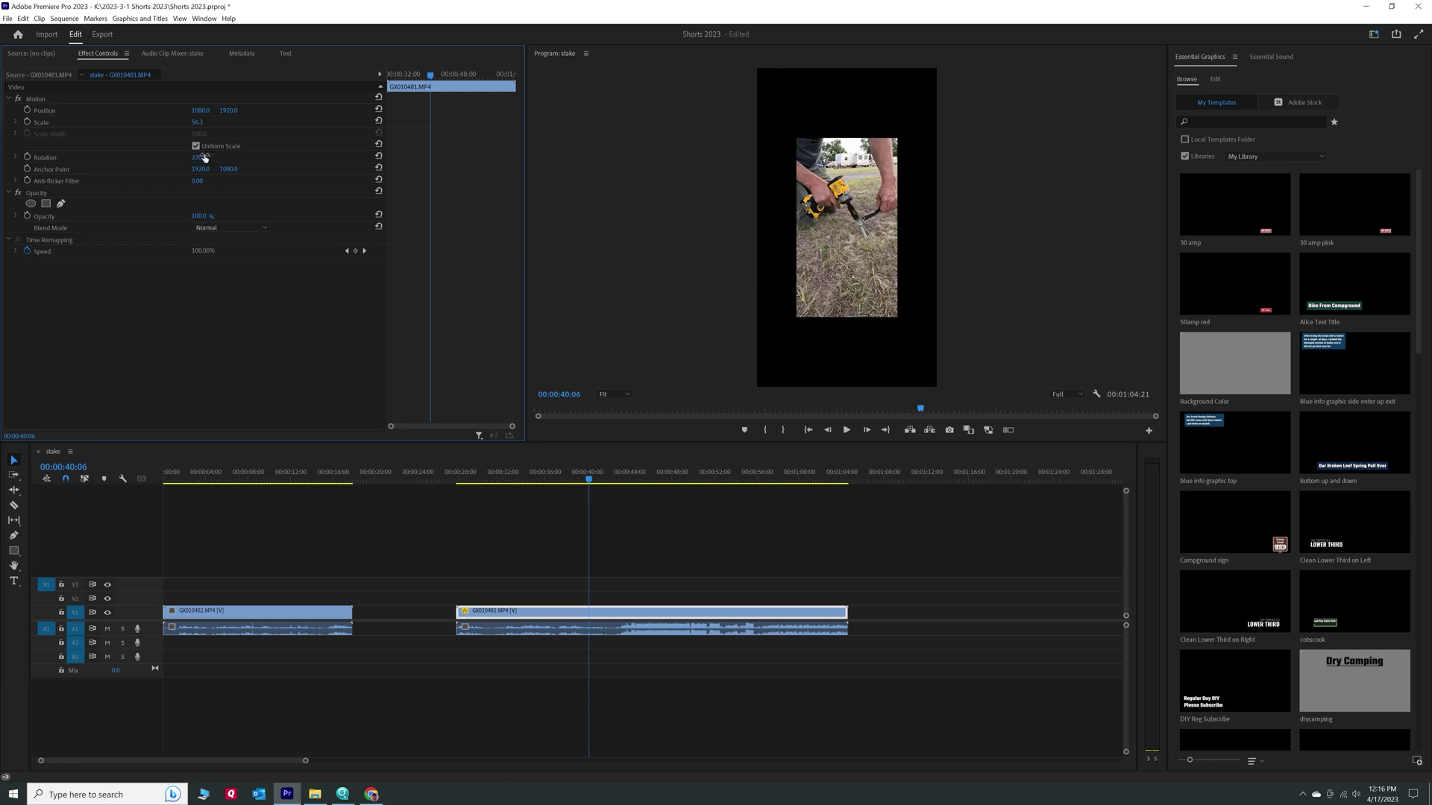
key("ctrl+z")
key("Delete")
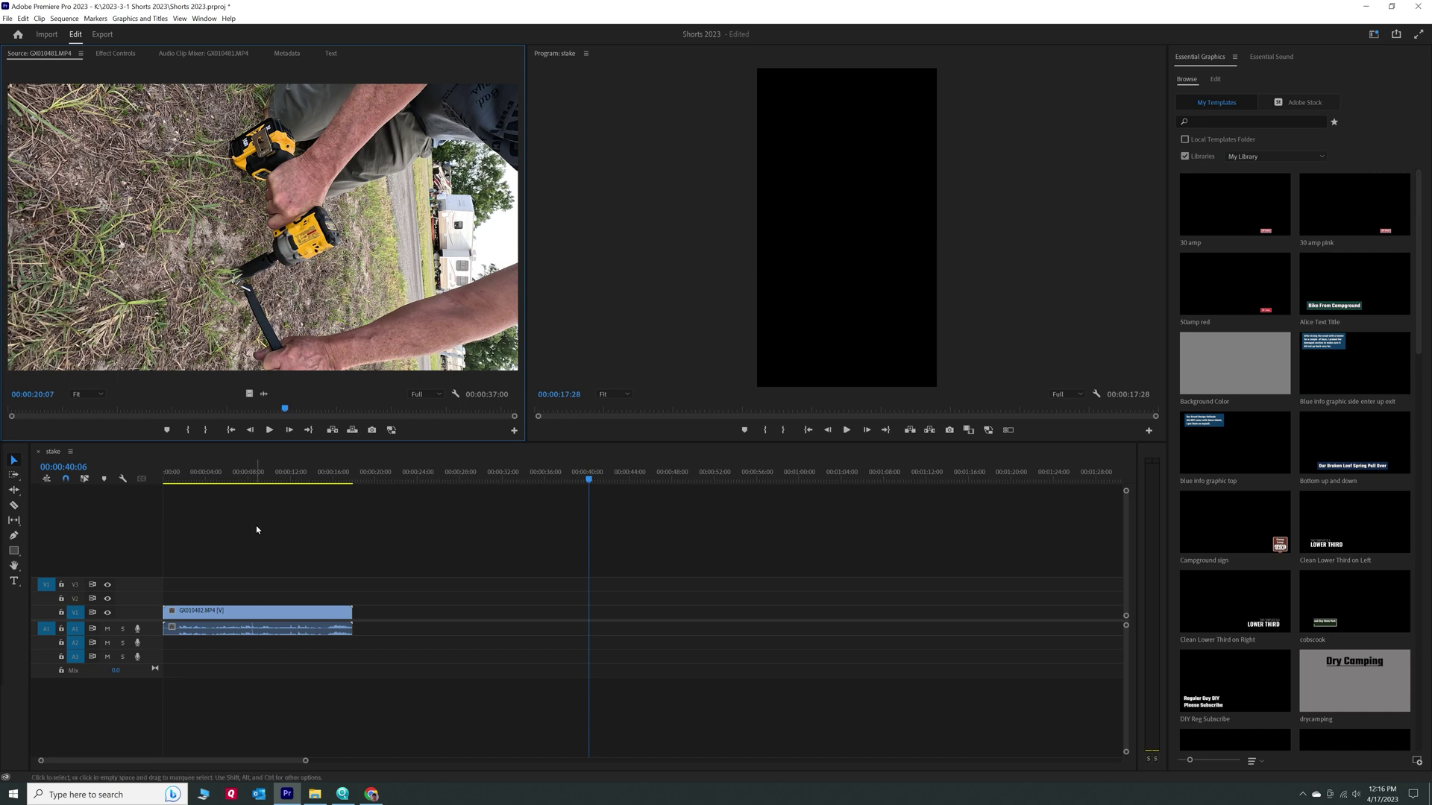
Step: Deselect the timeline clip and show Effect Controls for the GX010481 source clip
left_click(247, 480)
left_click(246, 478)
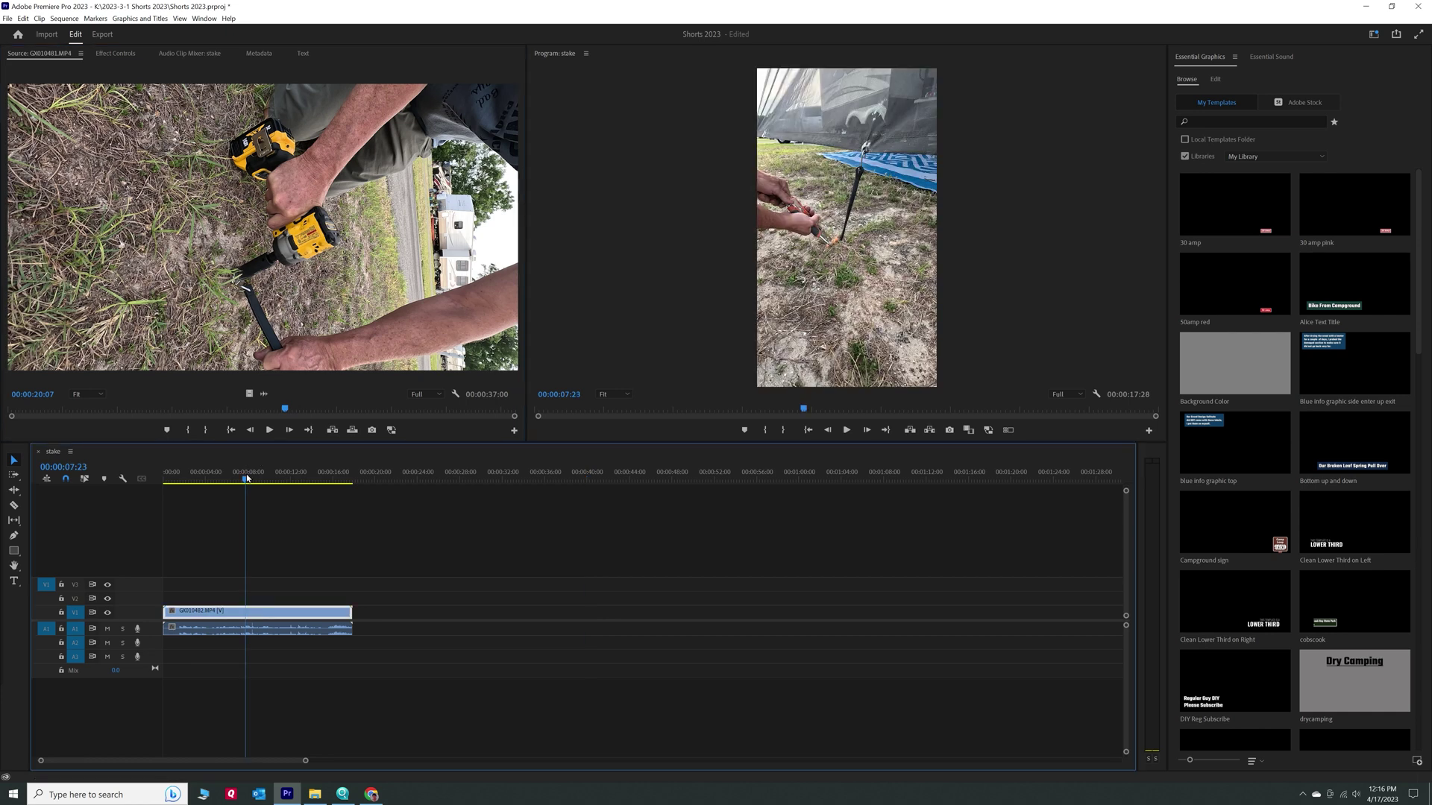
left_click(438, 473)
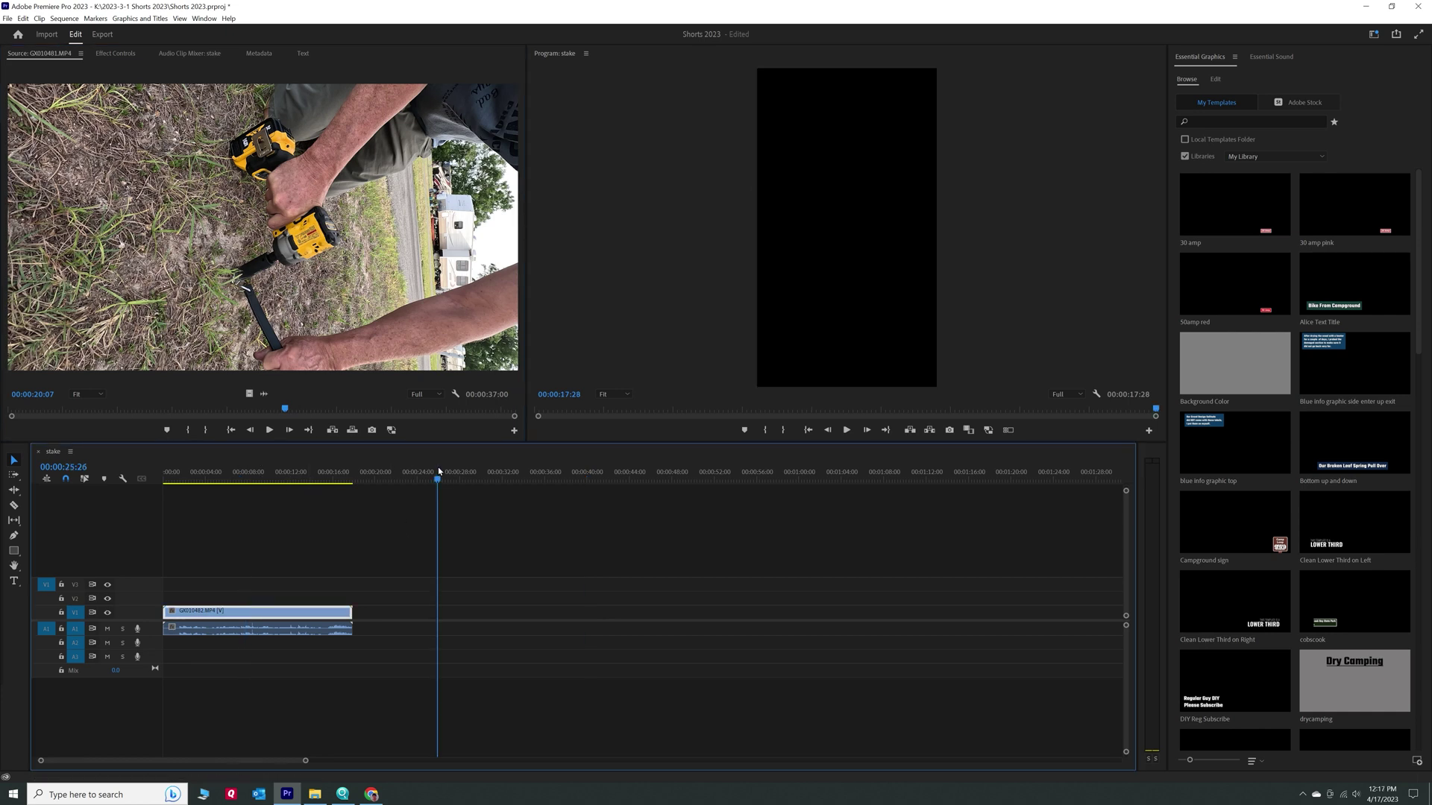
left_click(115, 55)
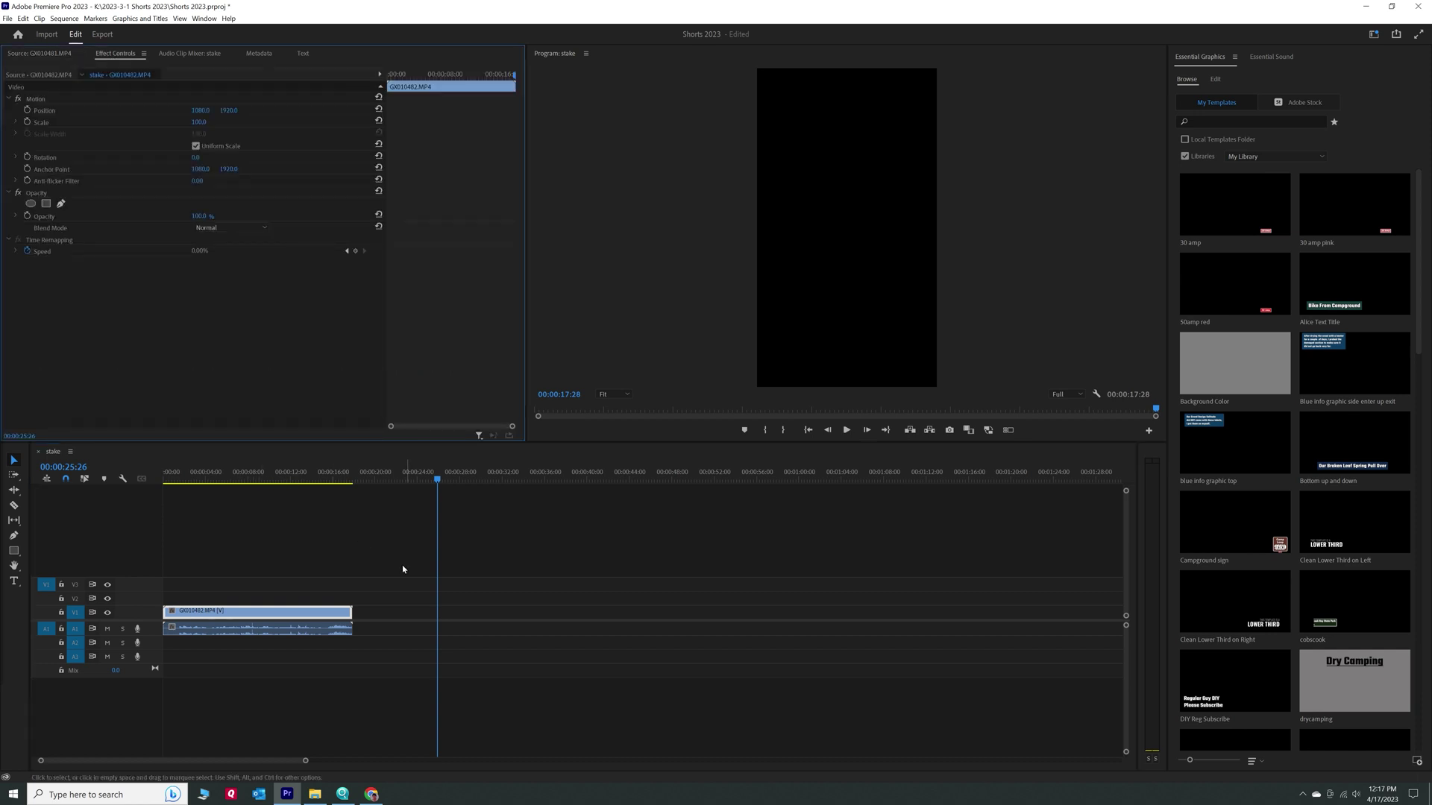
left_click(389, 705)
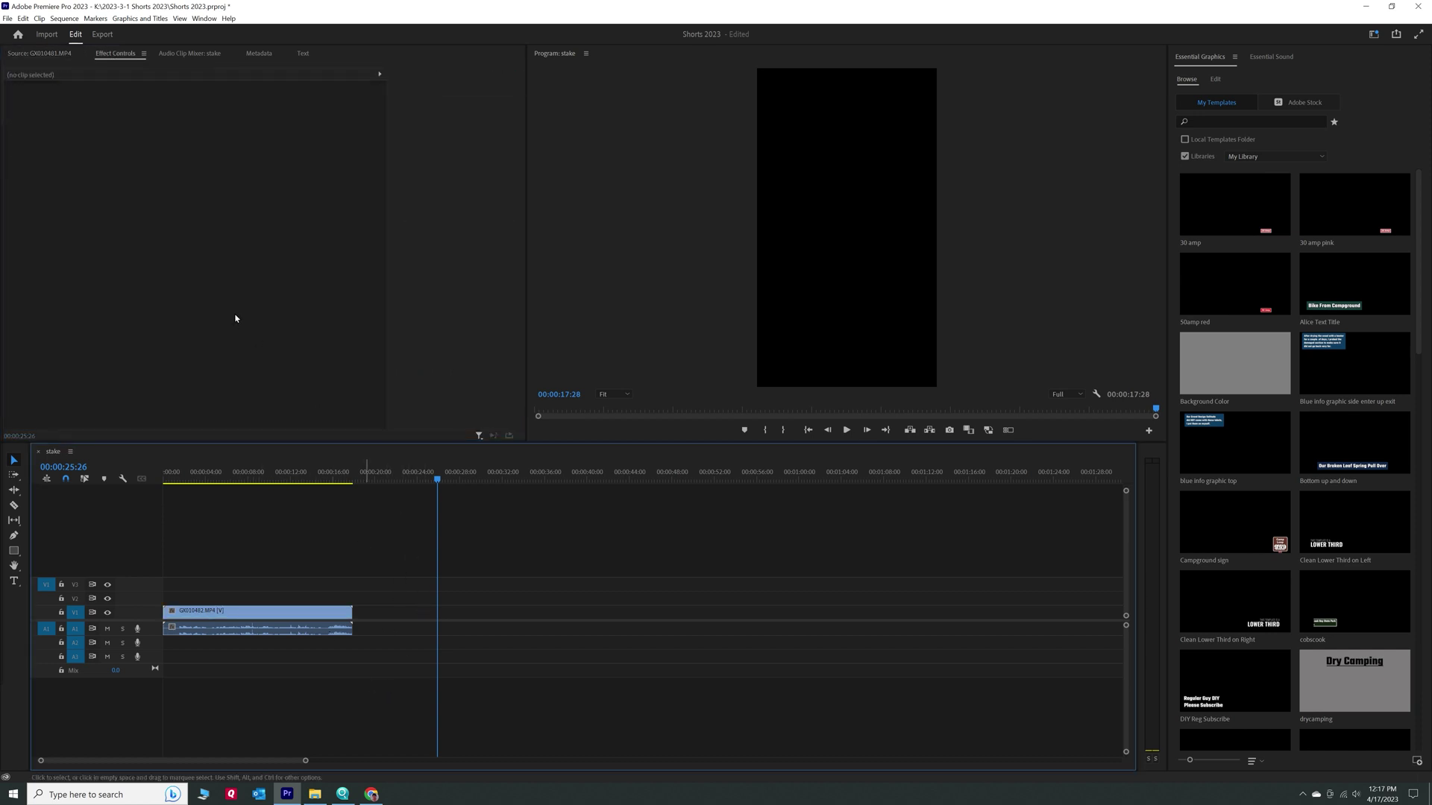
left_click(37, 55)
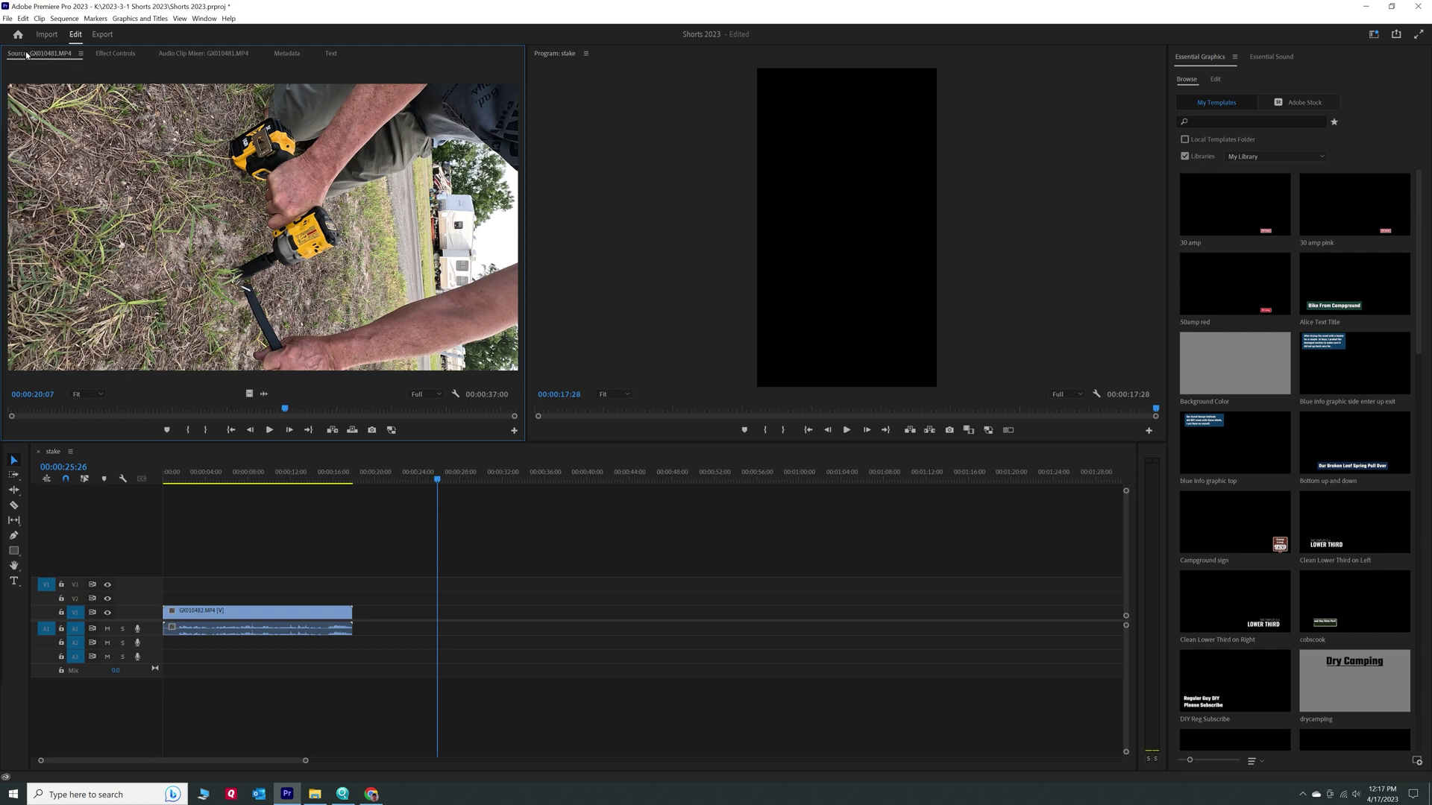
left_click(115, 54)
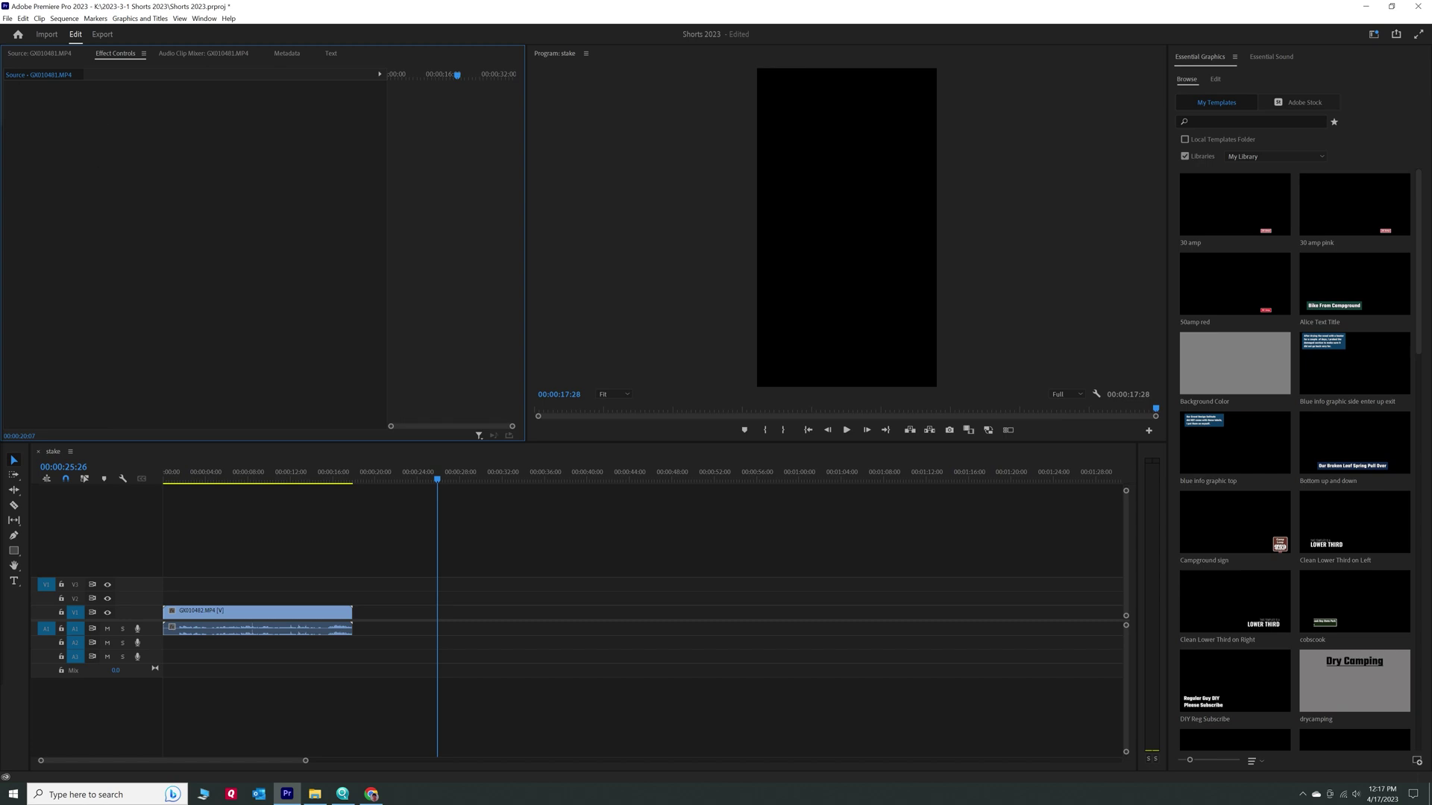
Step: Search the Effects library for 'transform' and apply Transform to the GX010481 source clip
key("shift+7")
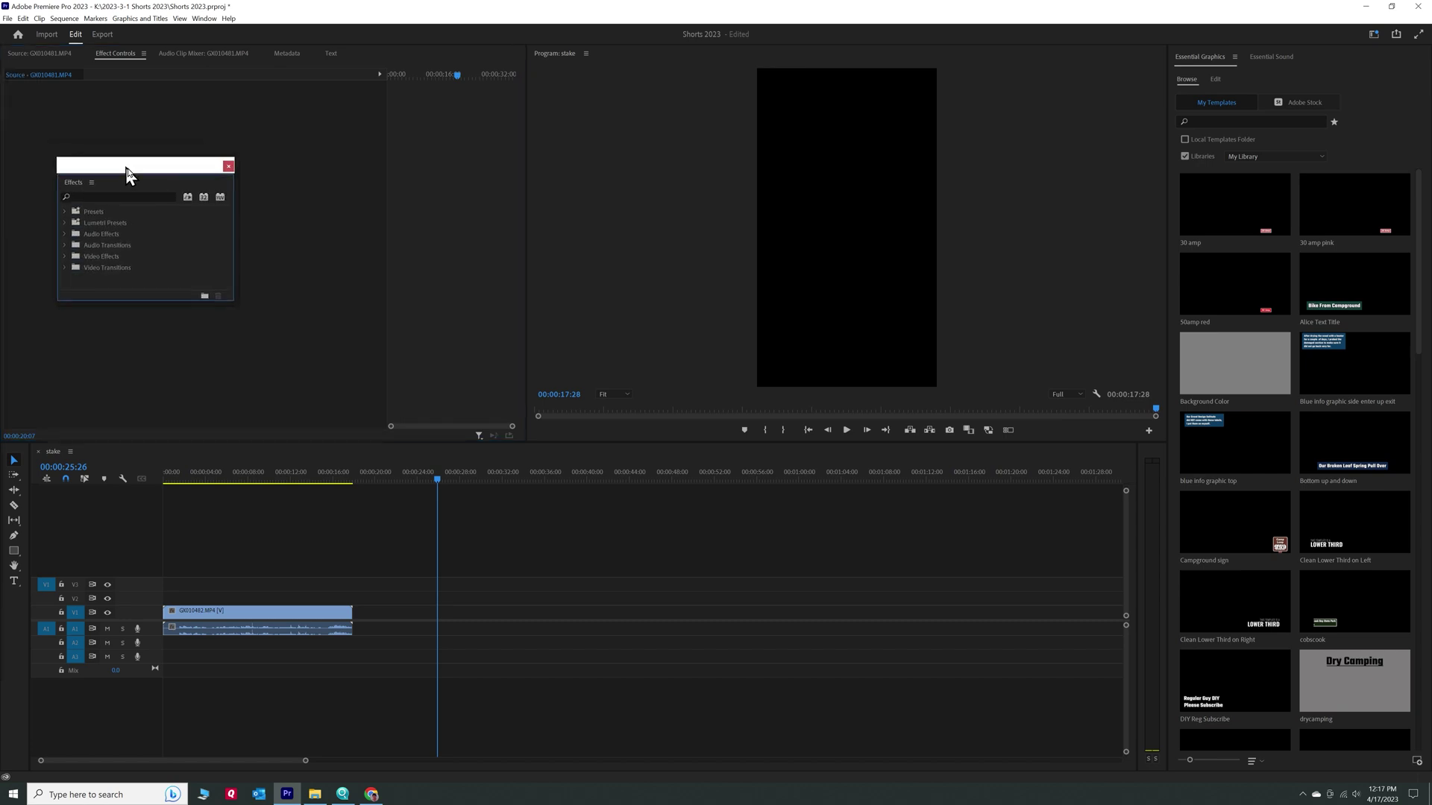
left_click_drag(128, 169, 231, 220)
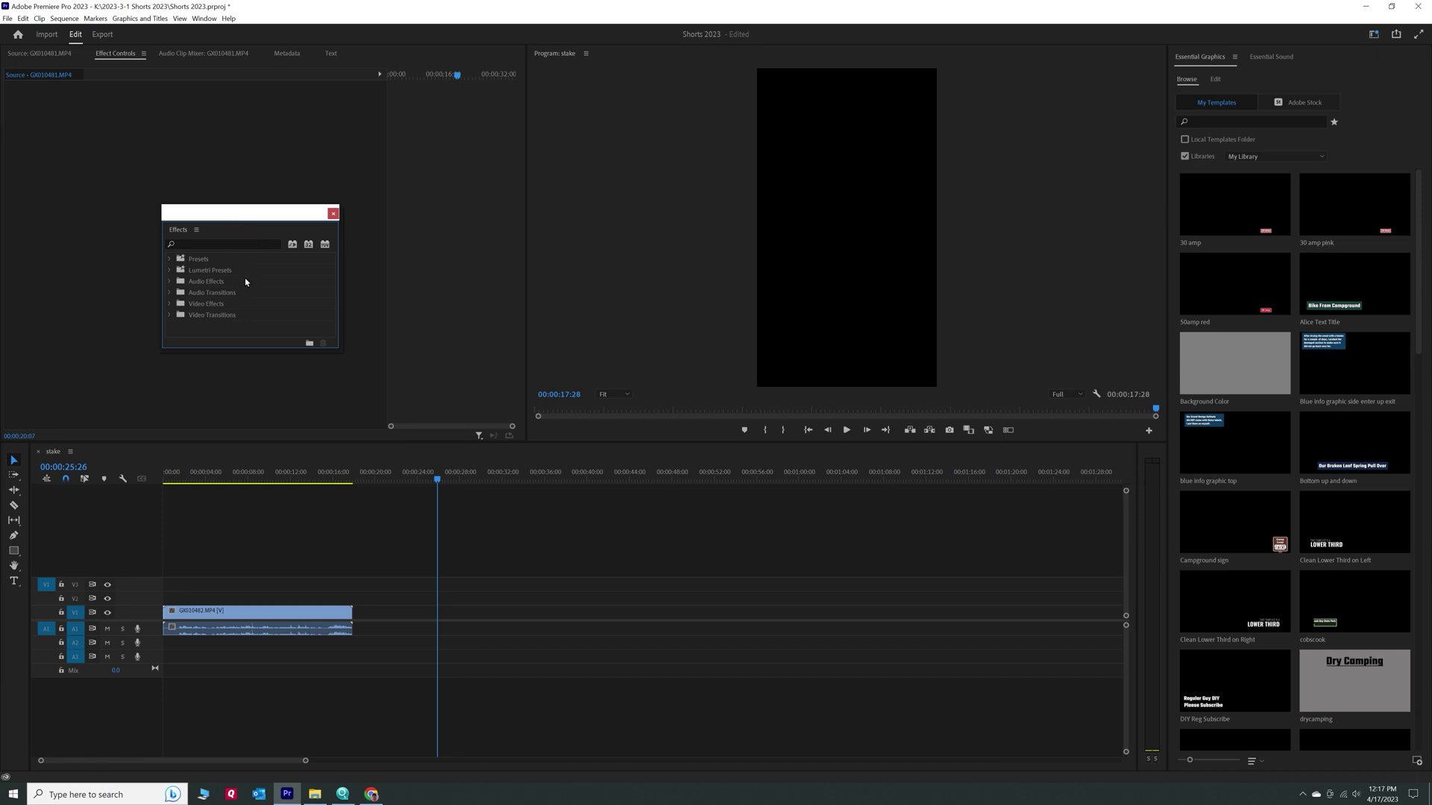
left_click(216, 244)
type("tran")
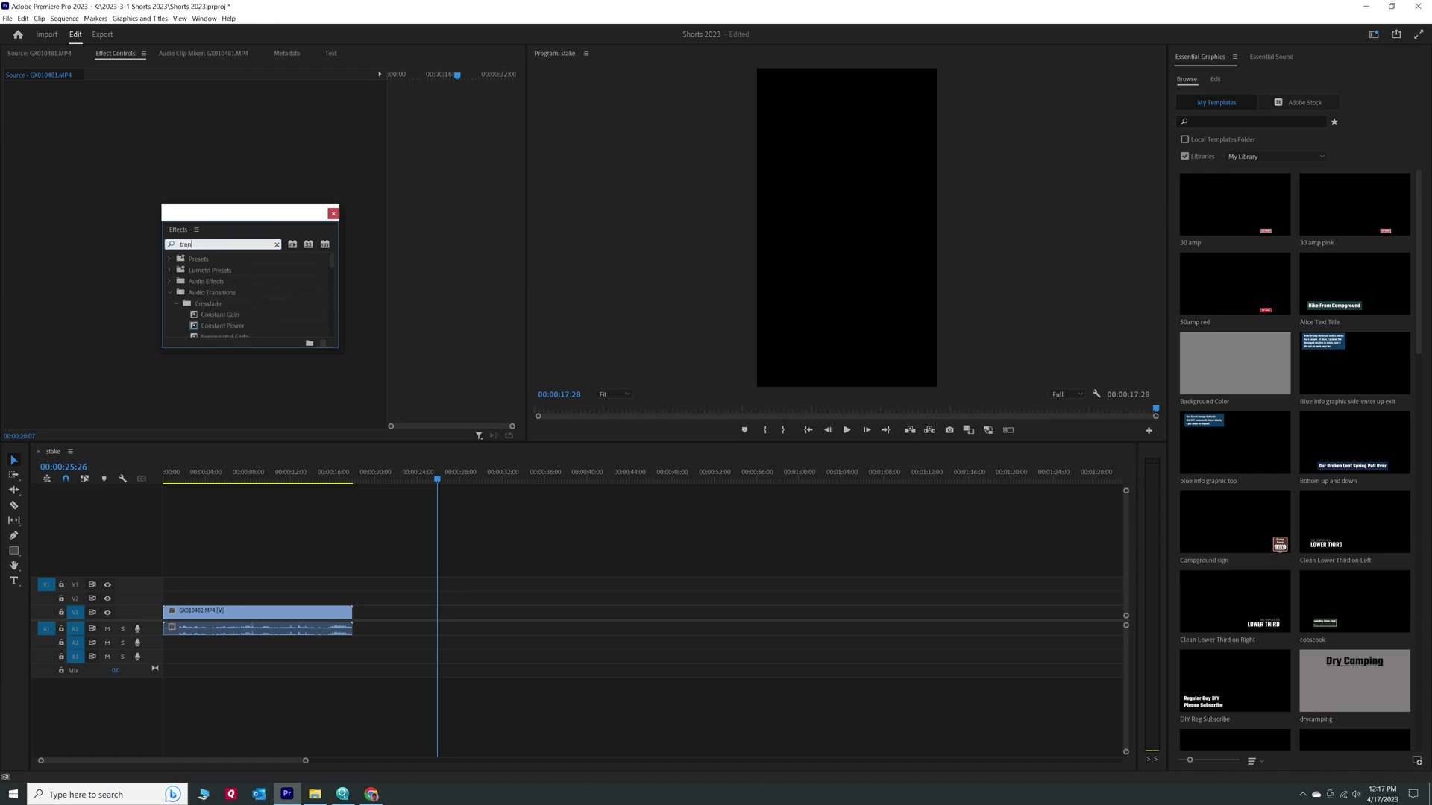
type("sform")
left_click(205, 326)
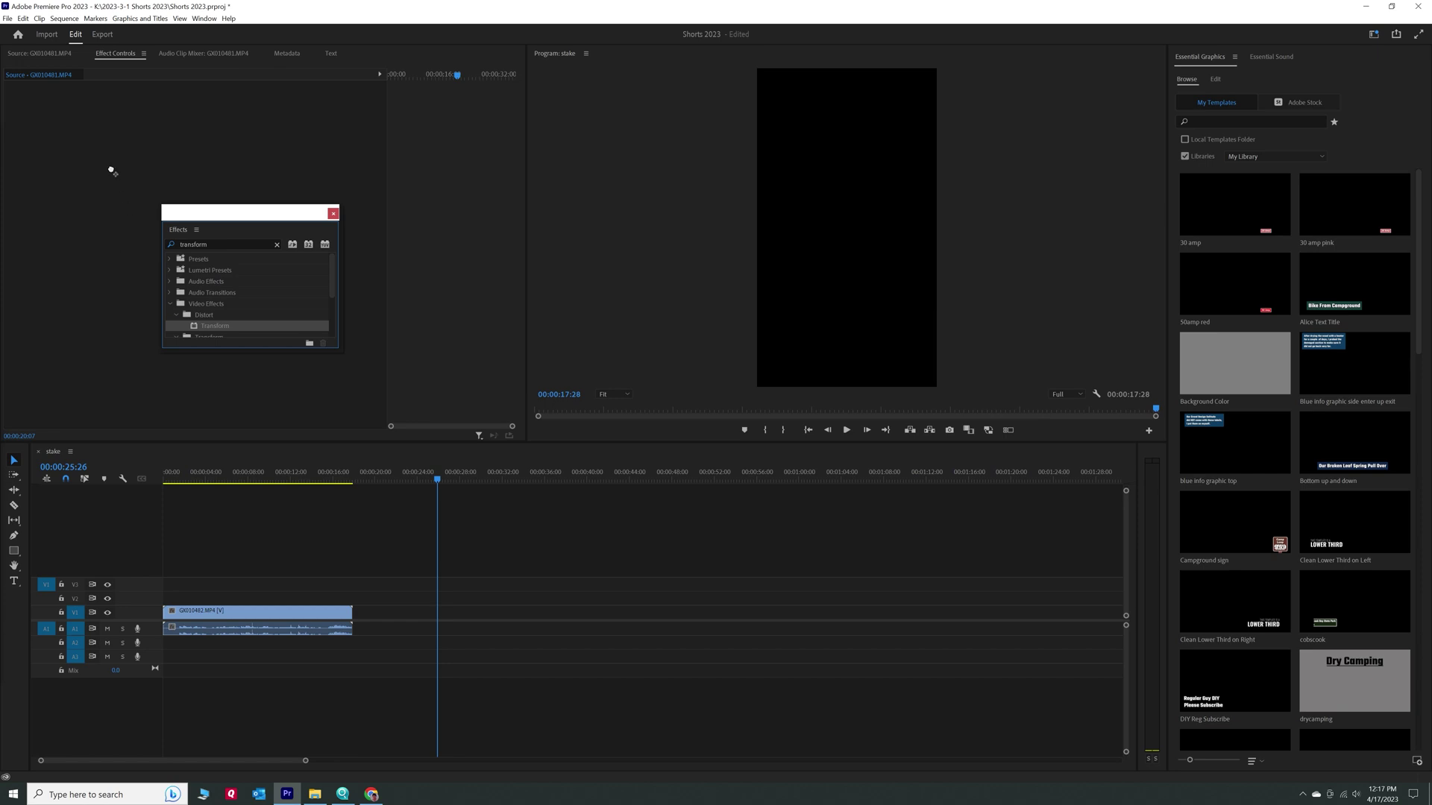
left_click_drag(112, 172, 112, 173)
left_click_drag(301, 218, 289, 211)
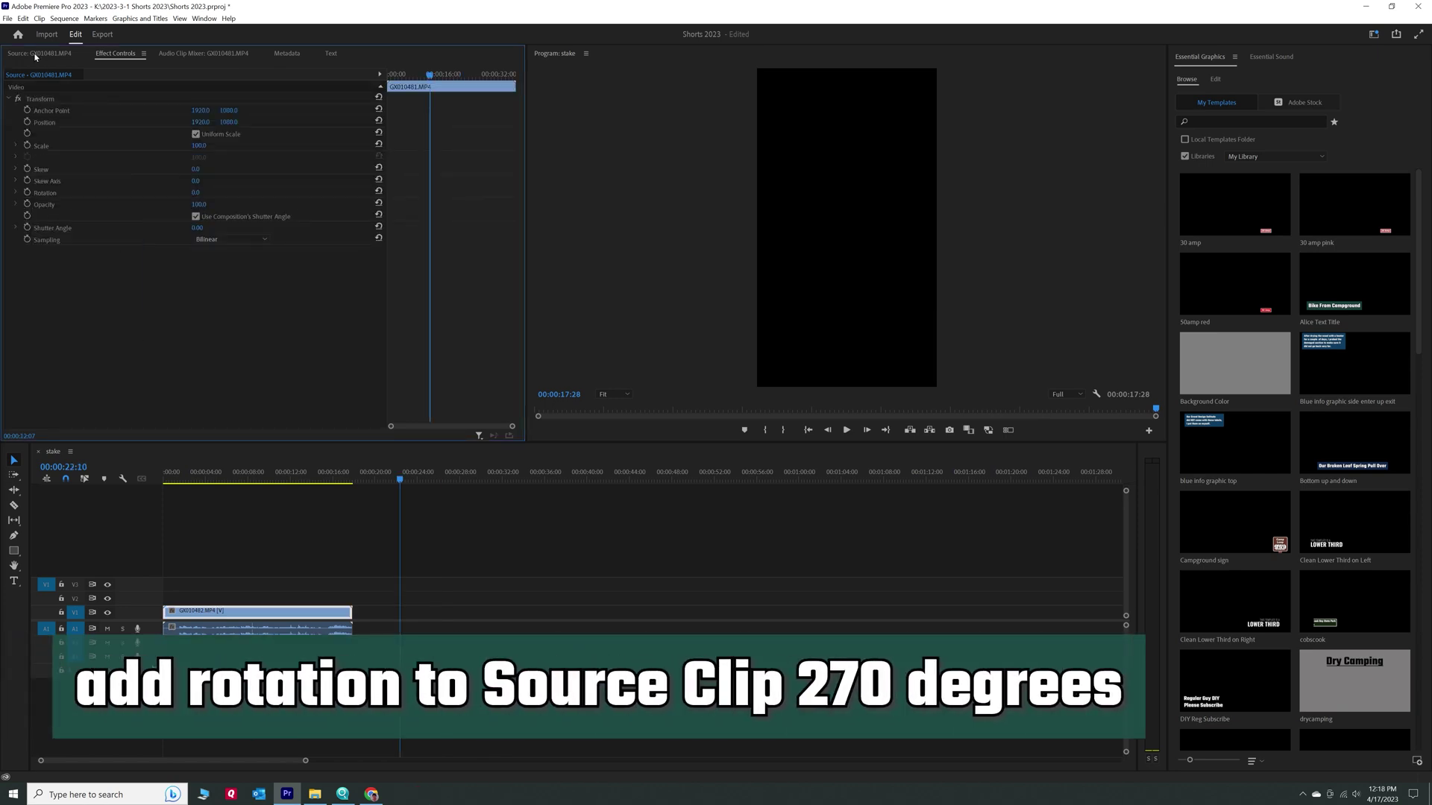
Step: Set the Transform rotation to 270 and check the upright clip in source view
left_click(33, 52)
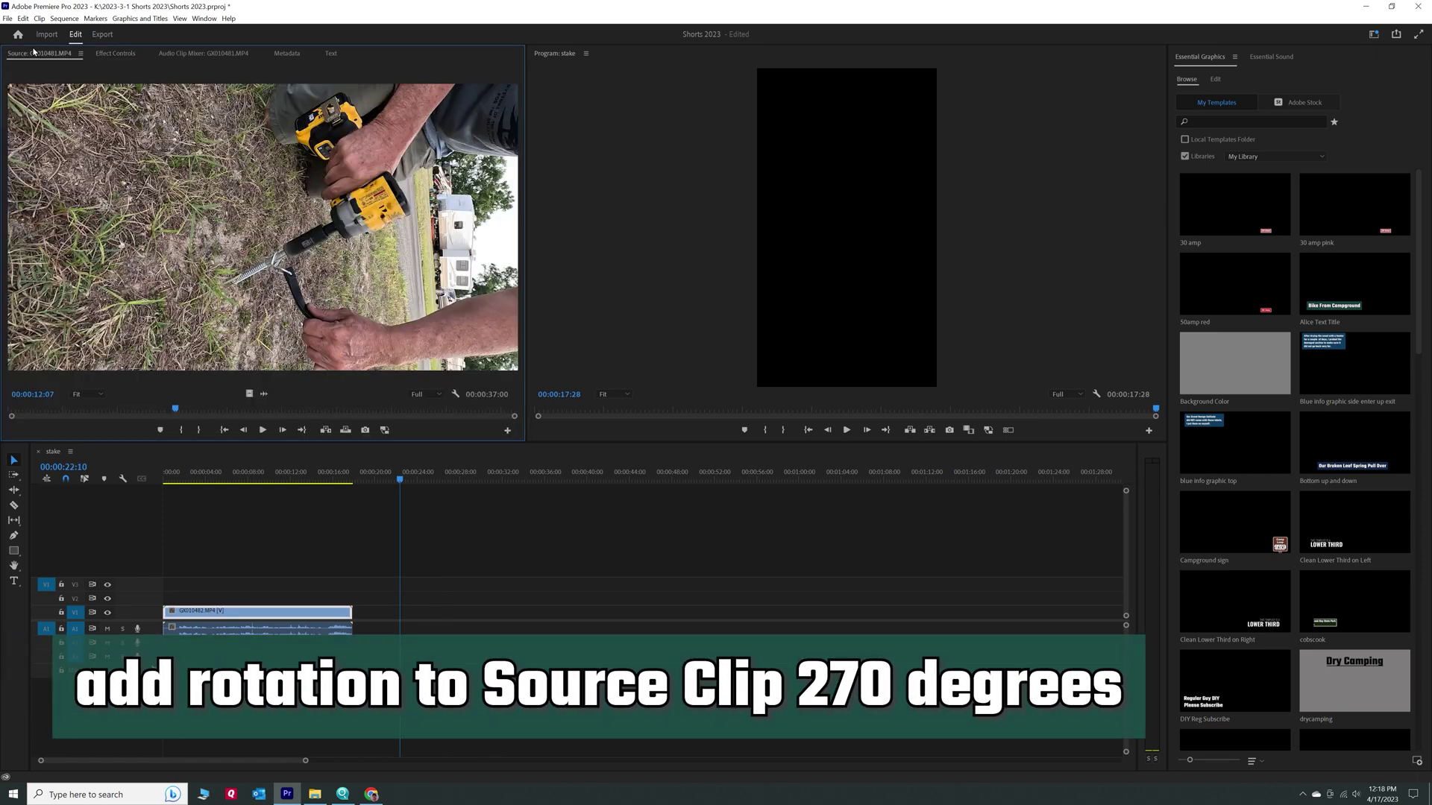
left_click(106, 53)
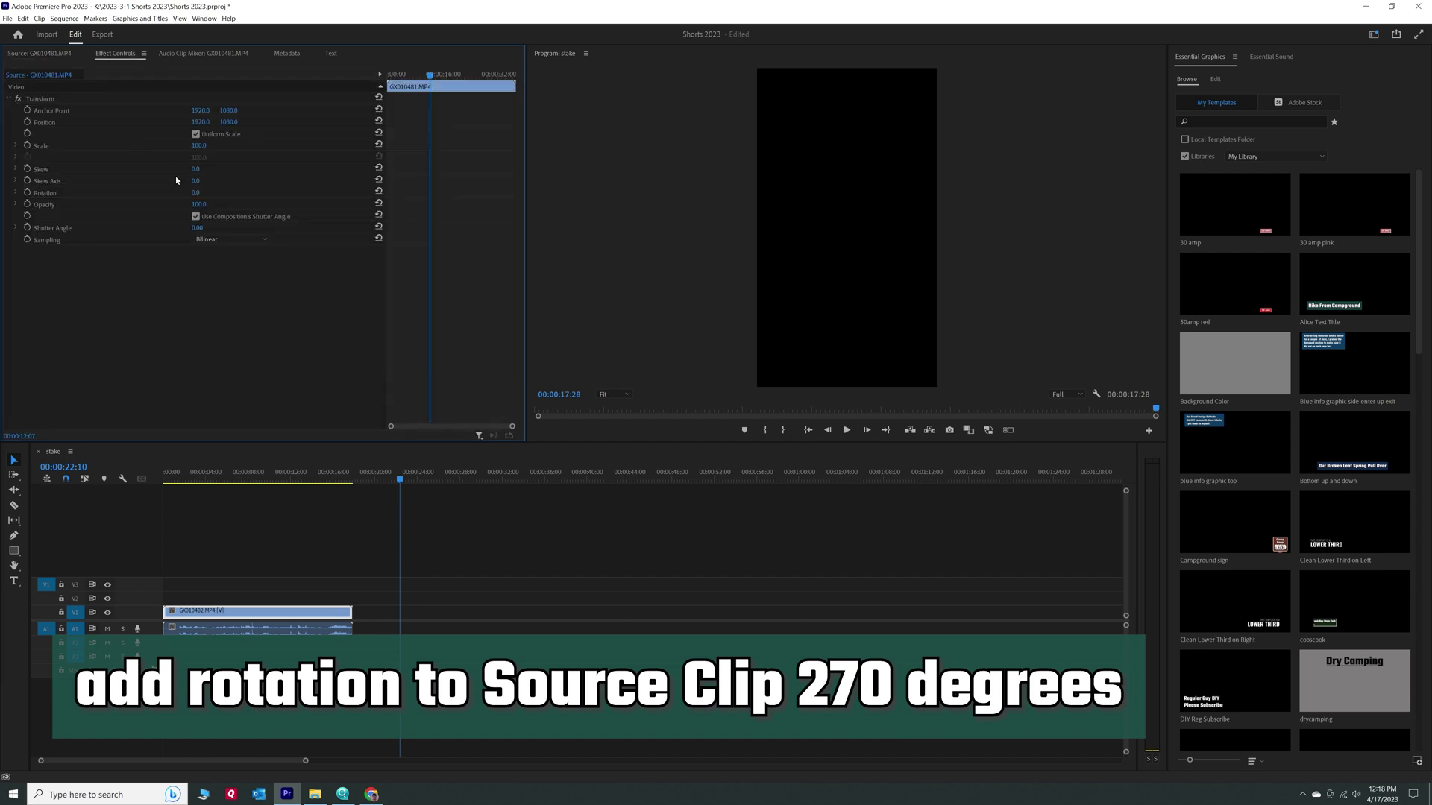
left_click(203, 191)
left_click_drag(205, 191, 172, 190)
type("270")
key("Return")
left_click(53, 56)
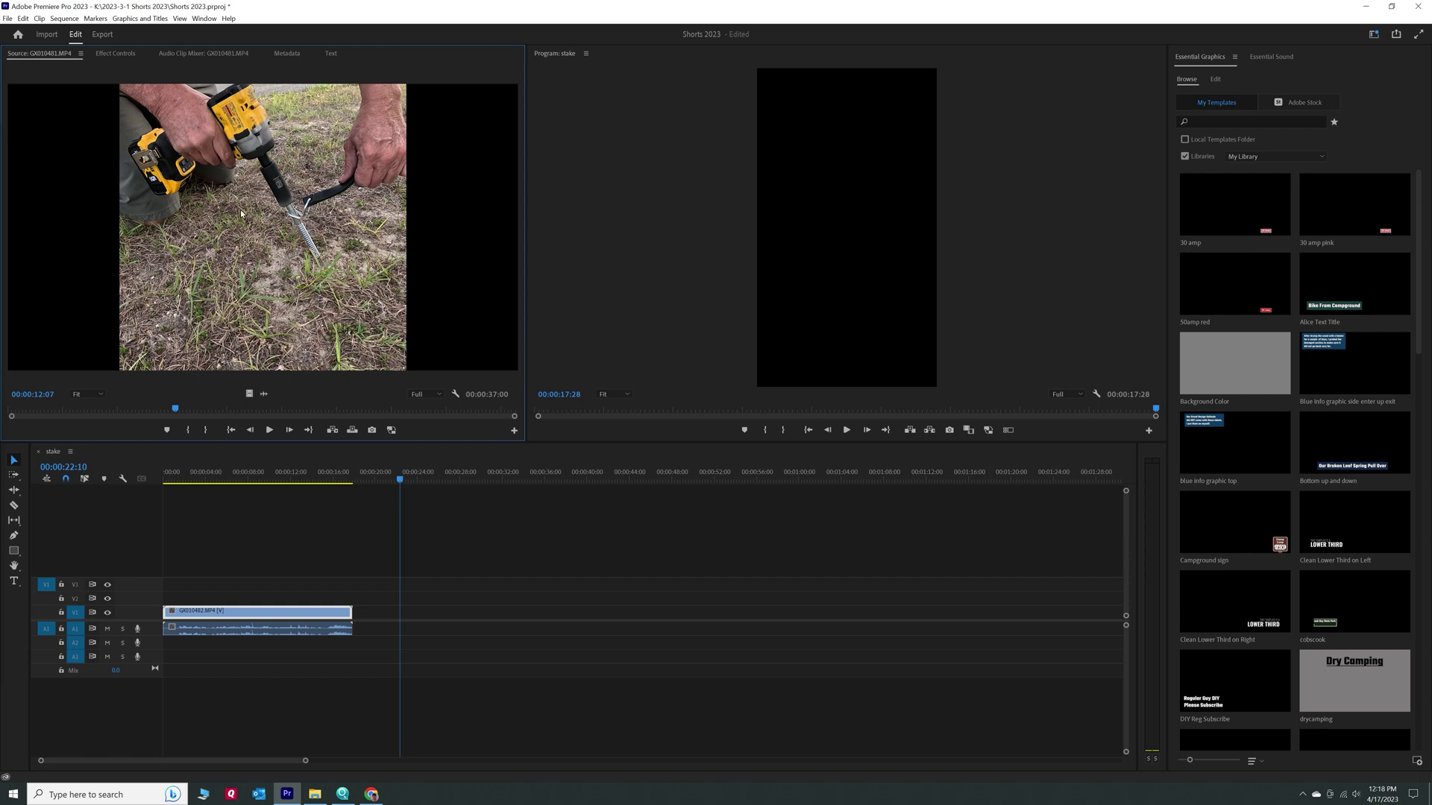
Step: Place the rotated GX010481 on V1 at about 22 seconds and set its Scale to 100
left_click_drag(307, 335, 395, 613)
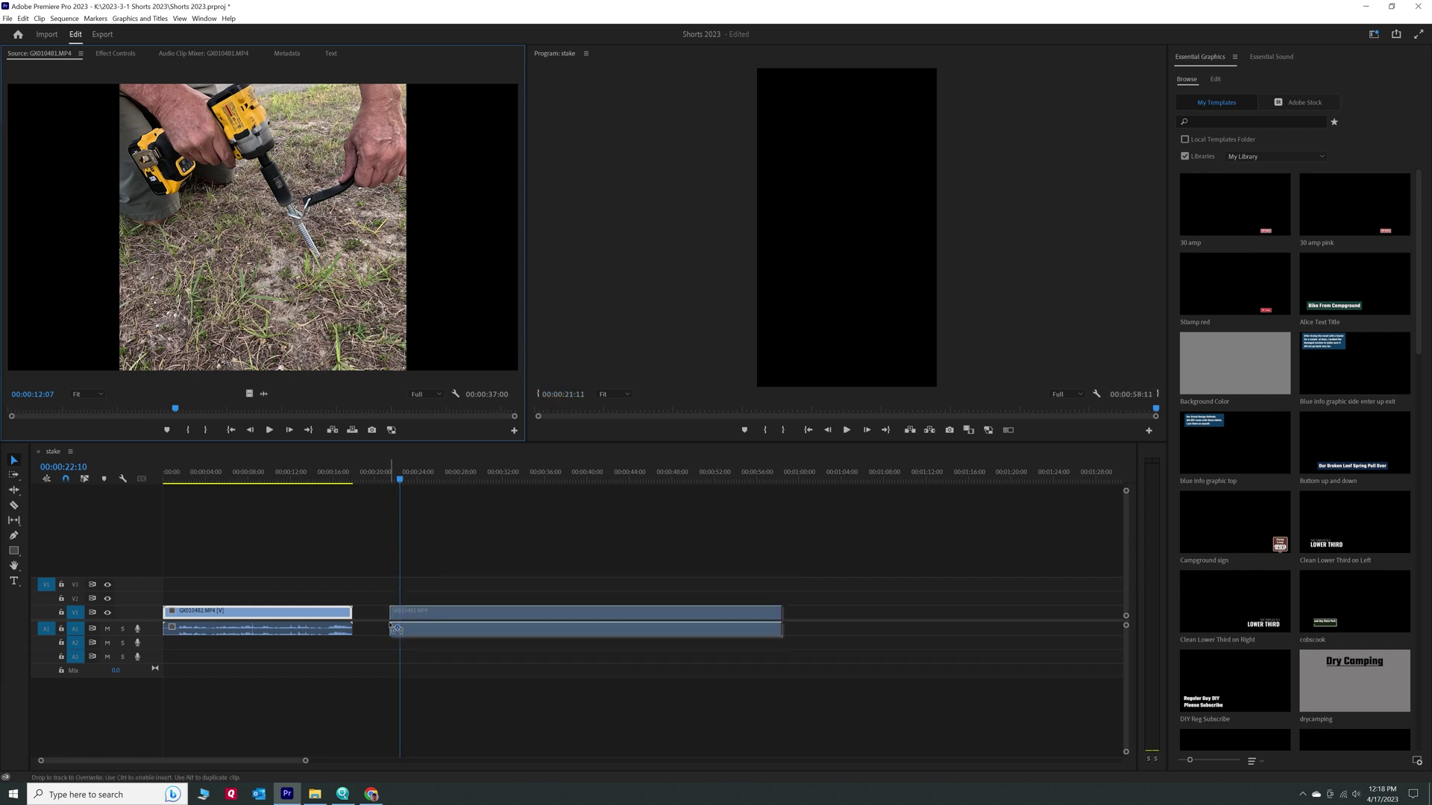
left_click_drag(406, 485, 448, 479)
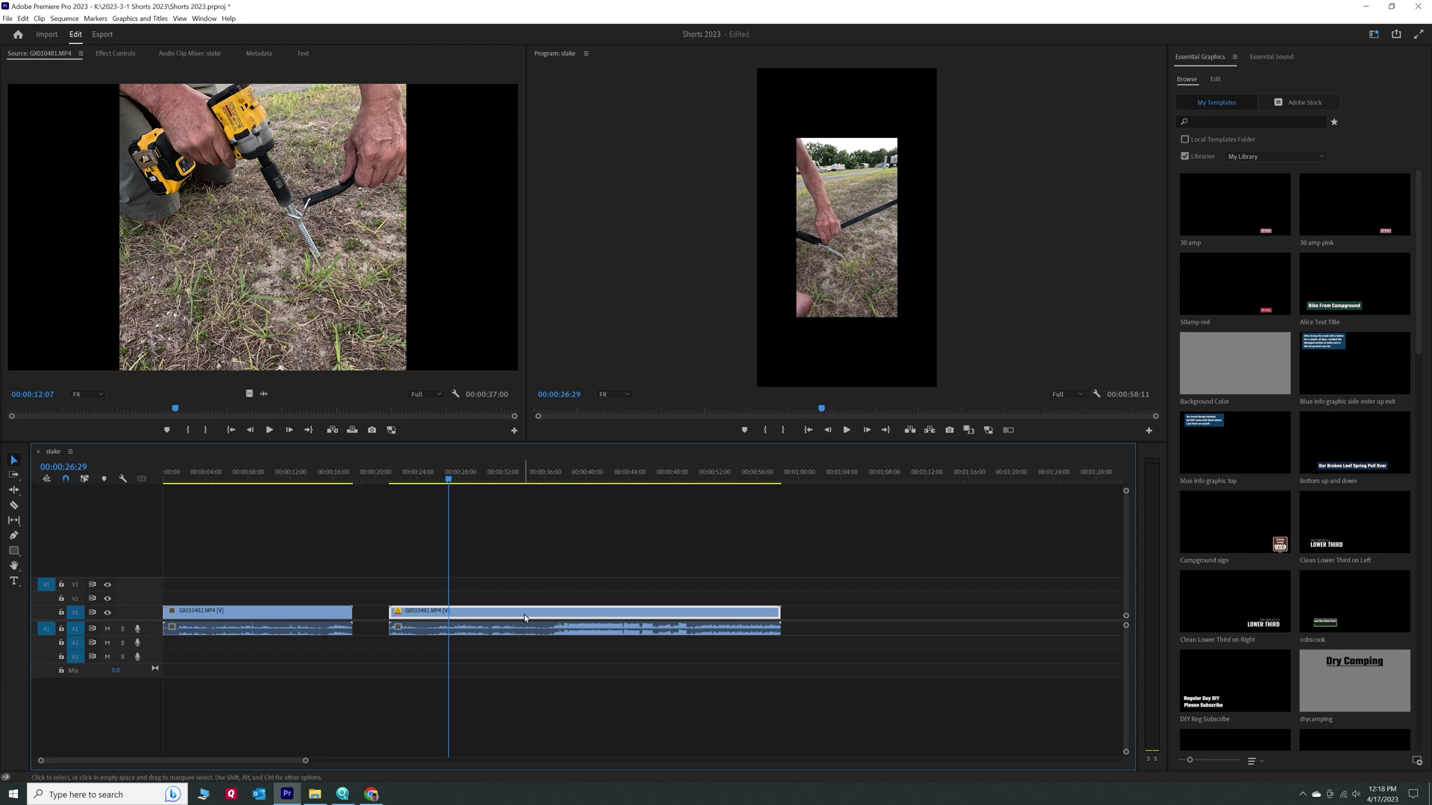
left_click(121, 53)
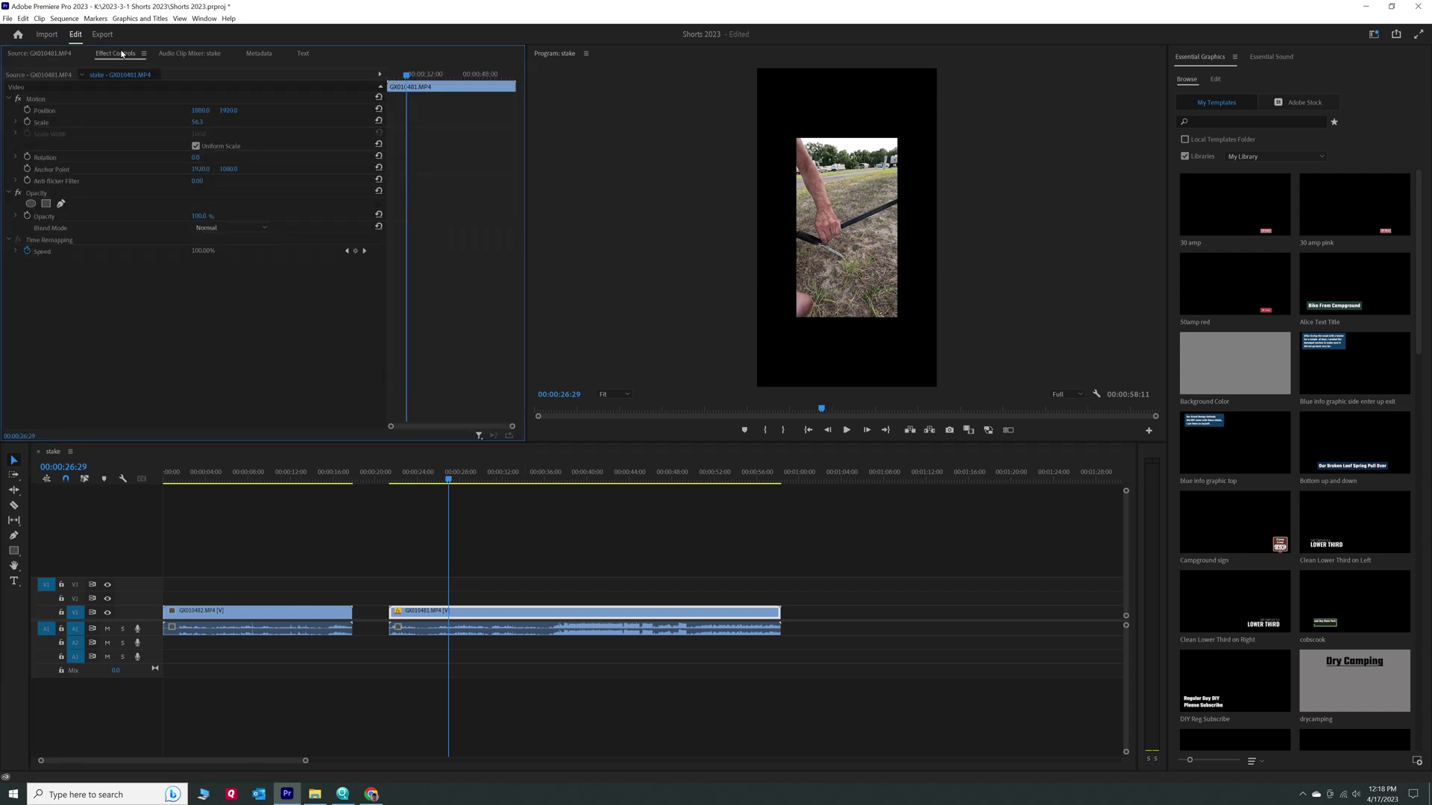
left_click(201, 122)
type("100")
key("Return")
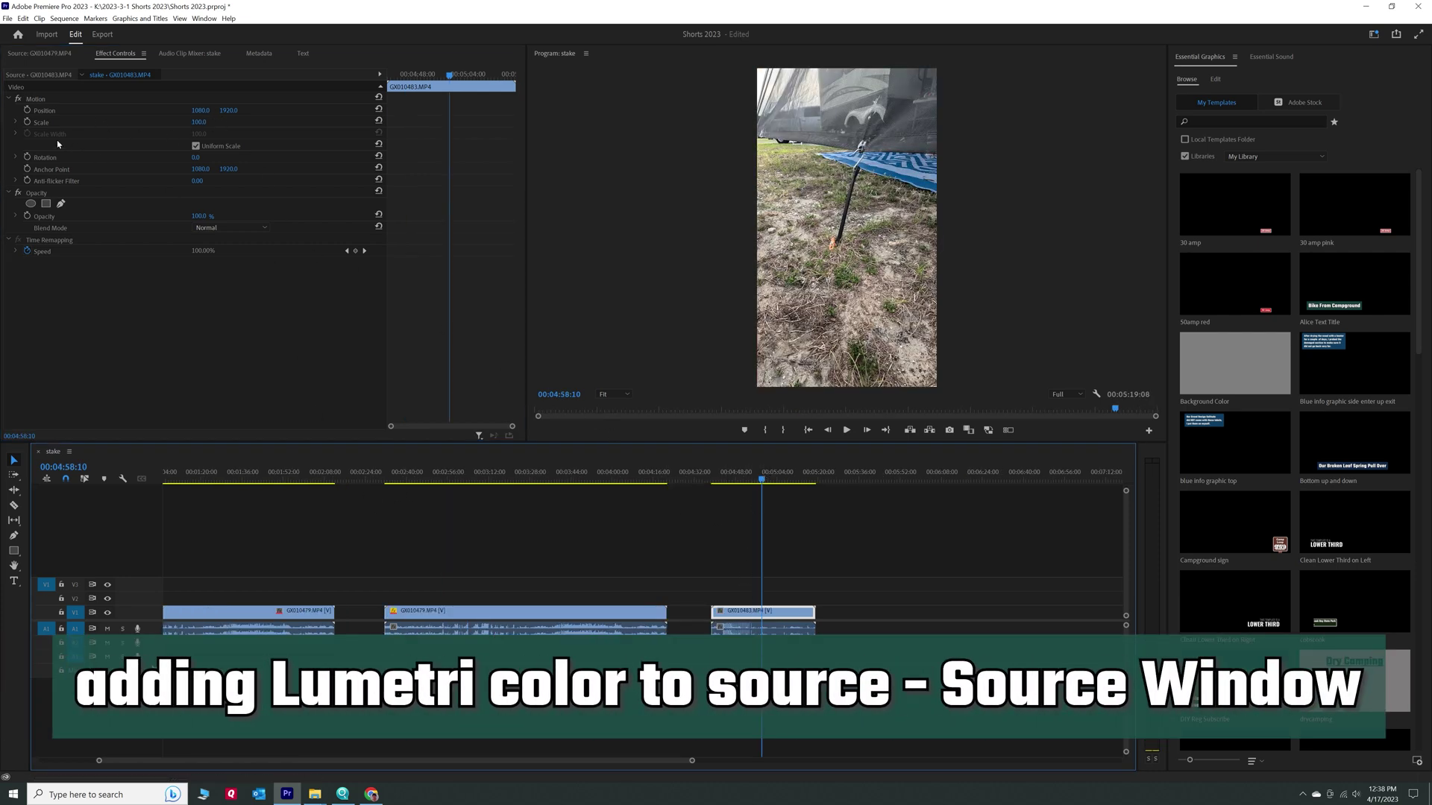
Step: Scrub onto the last clip, show its GX010483 source effect controls, and bring up the Effects panel
left_click(36, 74)
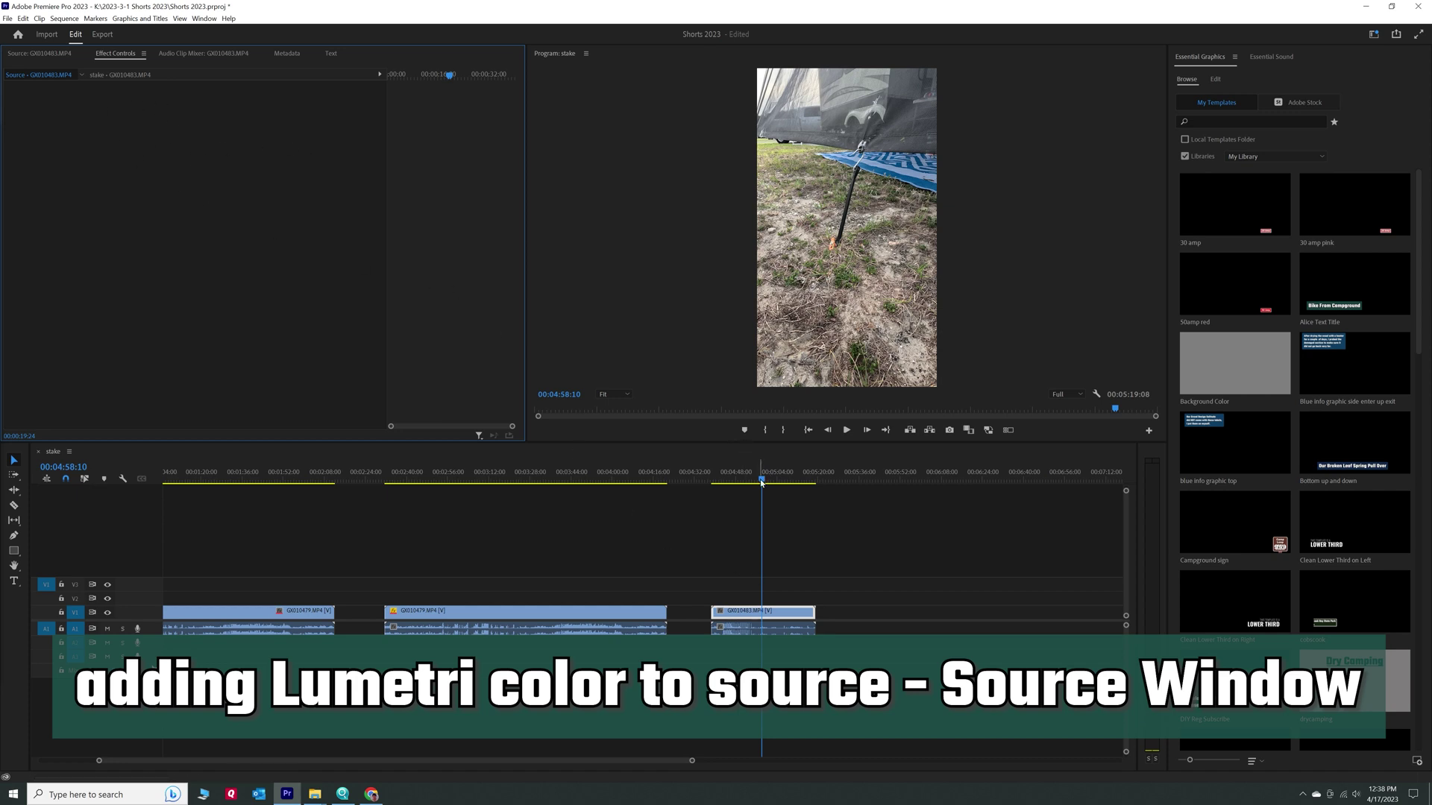
left_click(671, 485)
left_click_drag(672, 487, 696, 485)
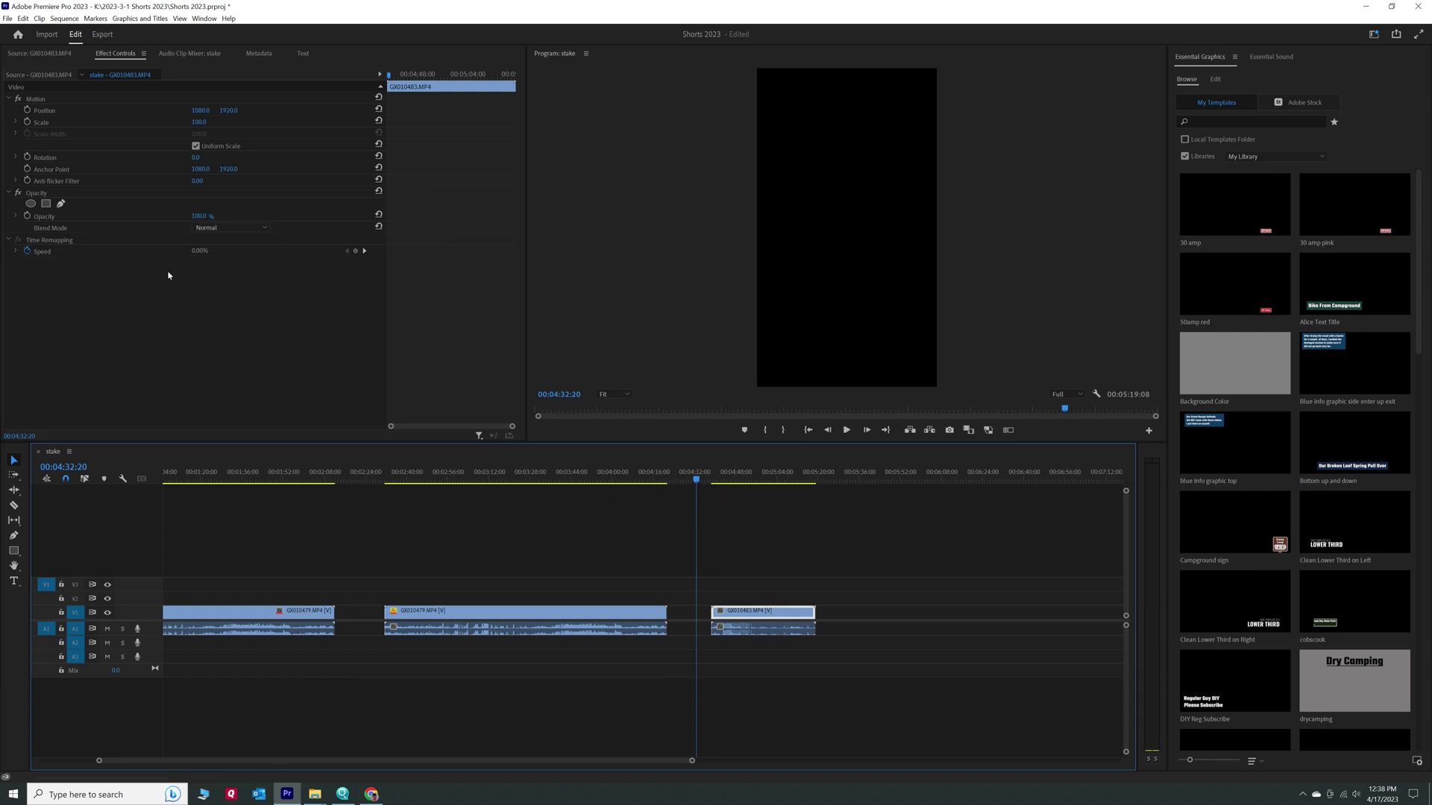
left_click_drag(696, 479, 758, 479)
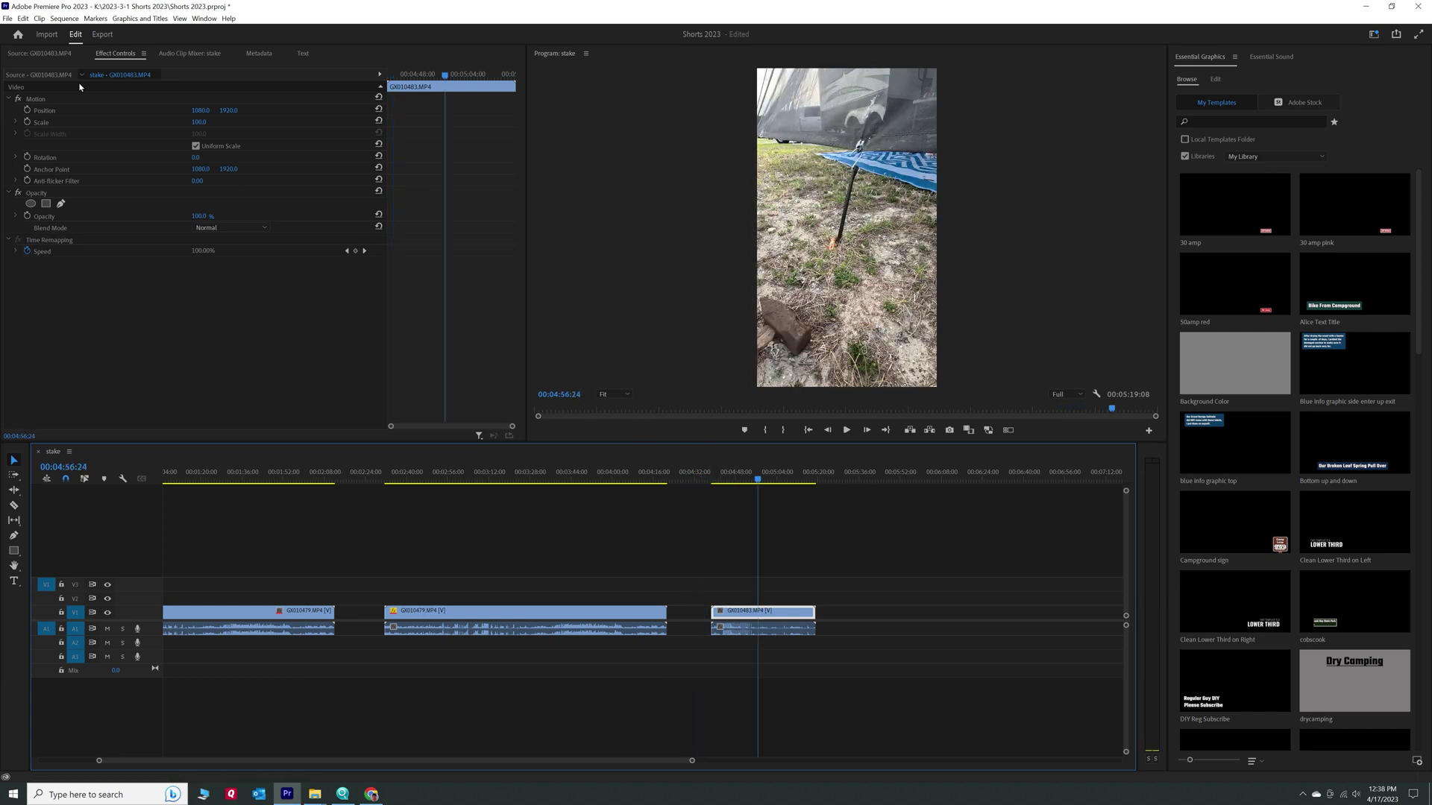
left_click(41, 74)
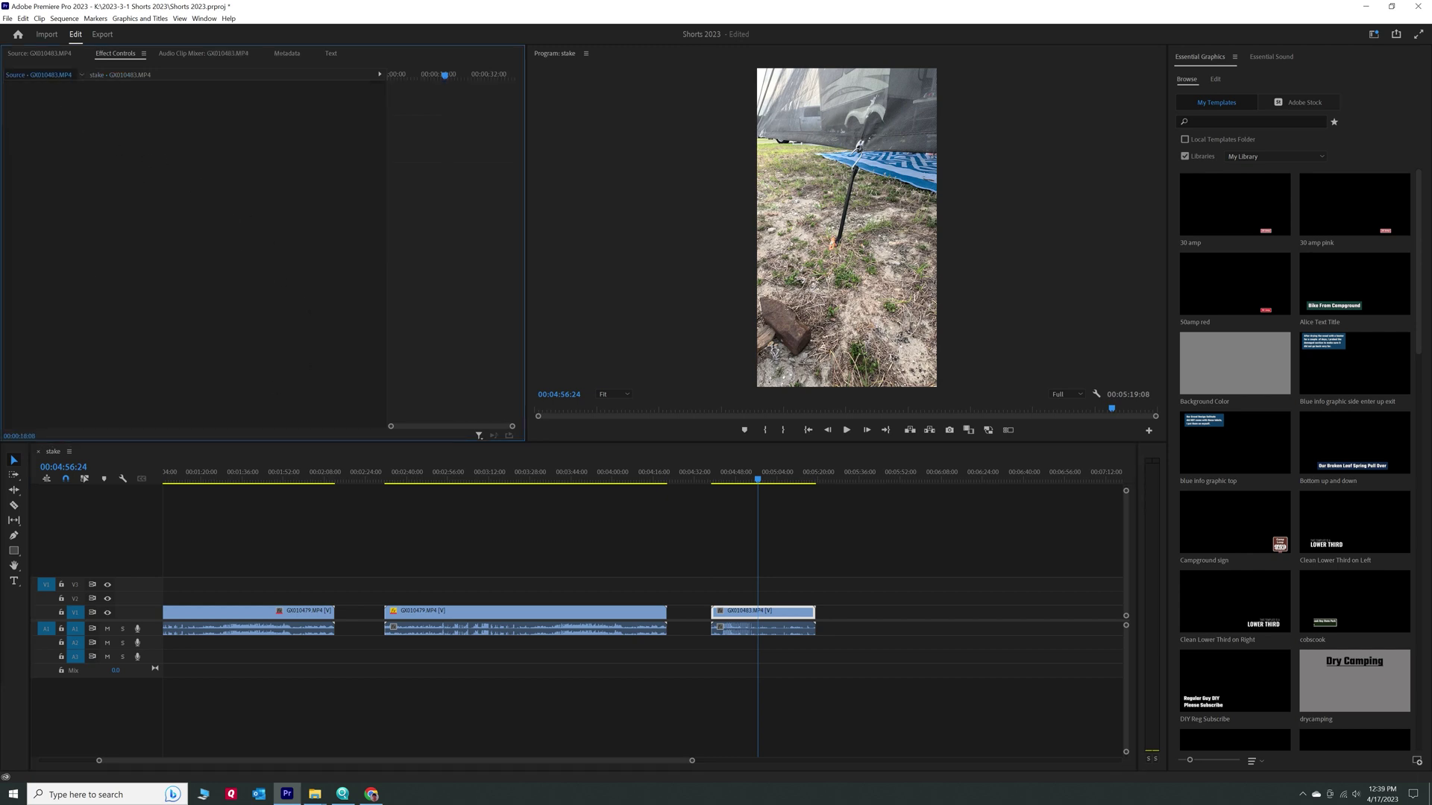
key("shift+7")
left_click_drag(246, 264, 474, 250)
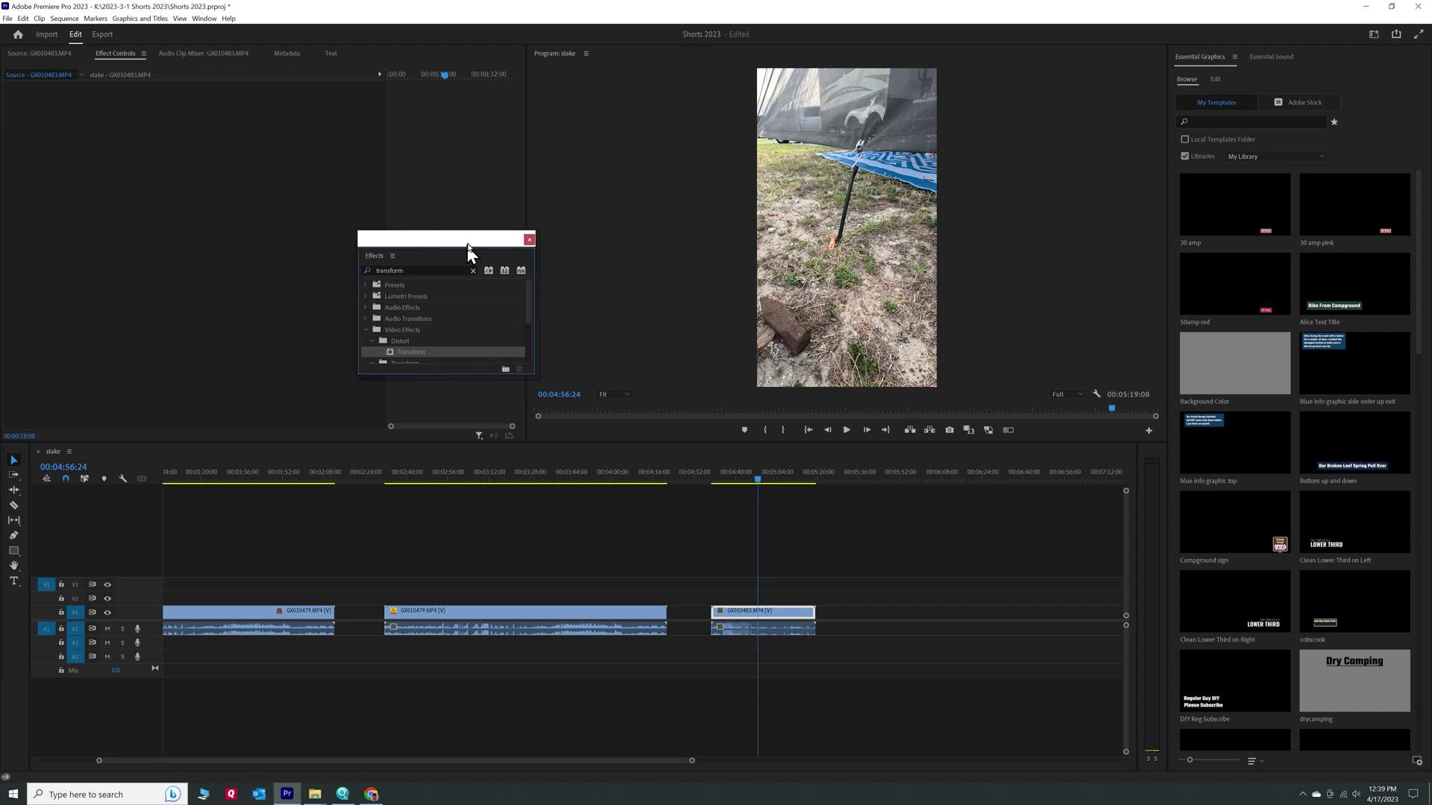
Step: Search 'lumetri co' and apply Lumetri Color to source clip GX010483
left_click(413, 267)
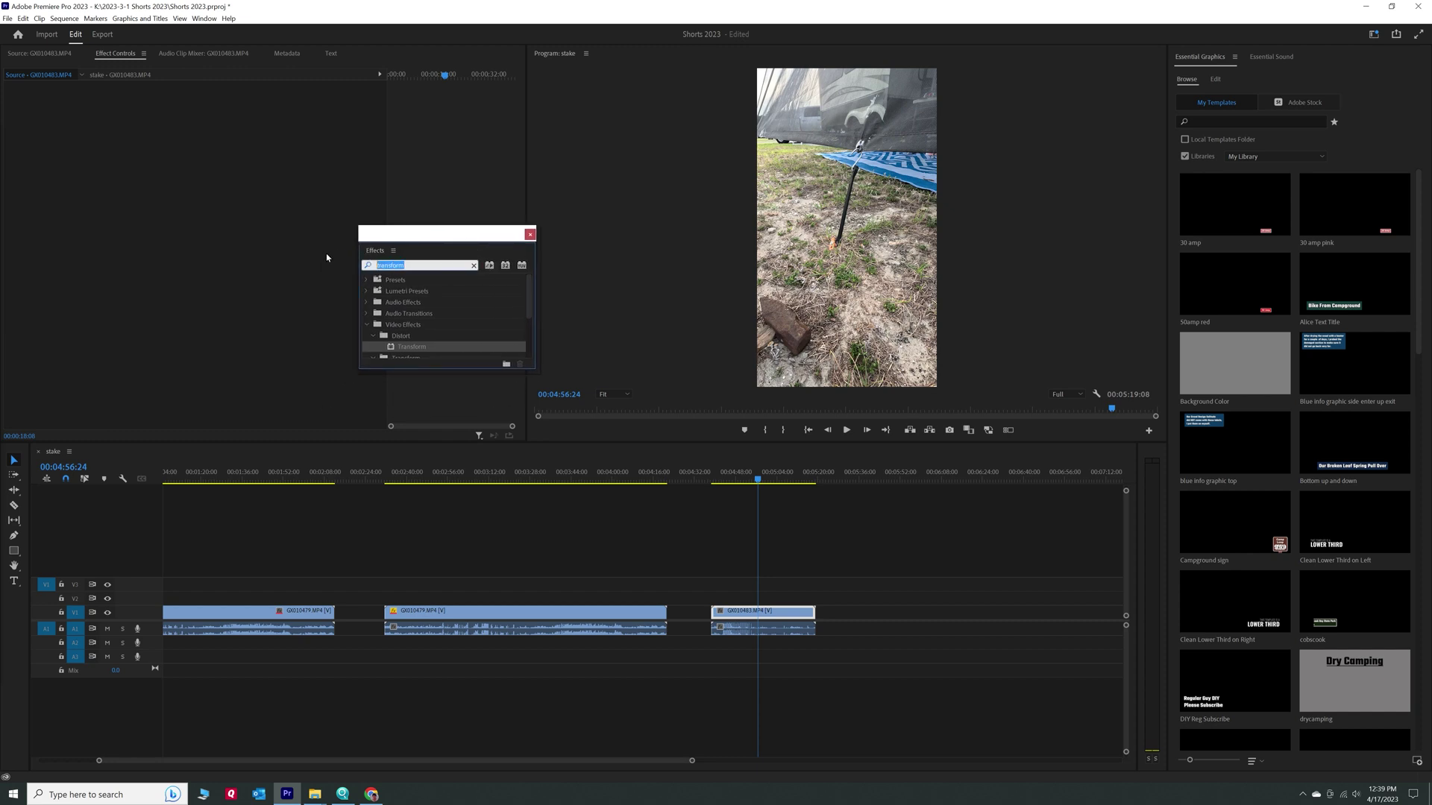
type("lumetr")
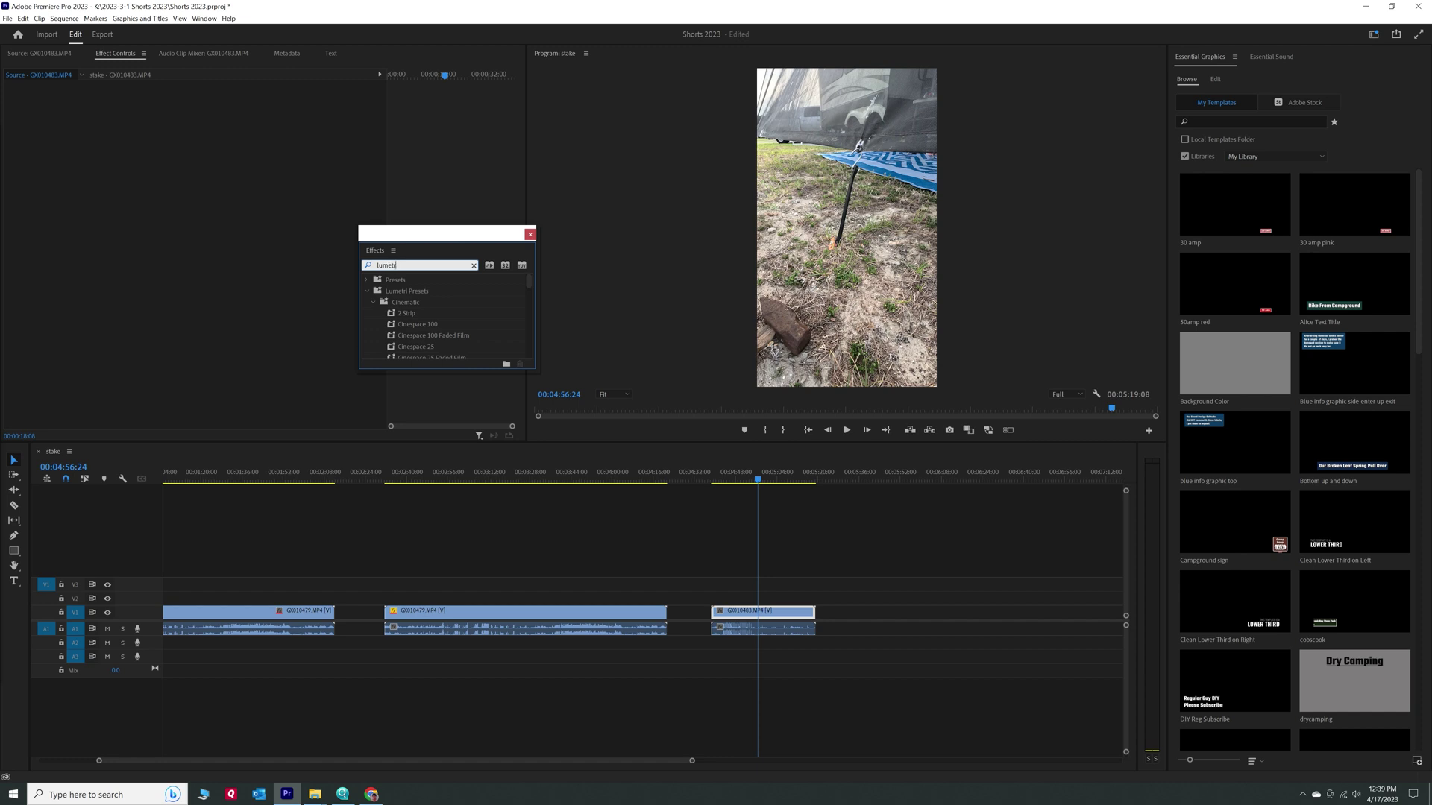
type("i color")
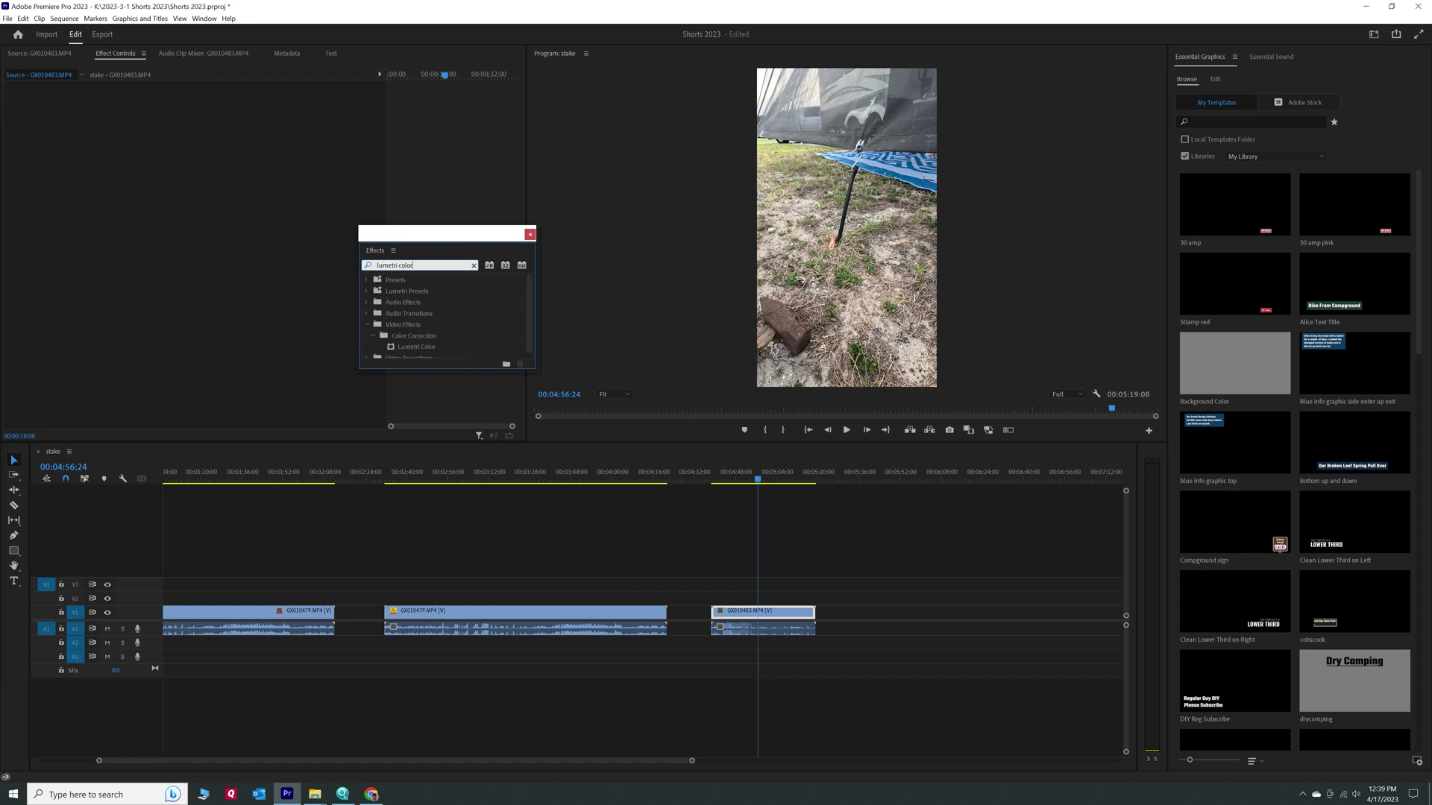
left_click_drag(427, 348, 132, 214)
left_click_drag(492, 235, 0, 72)
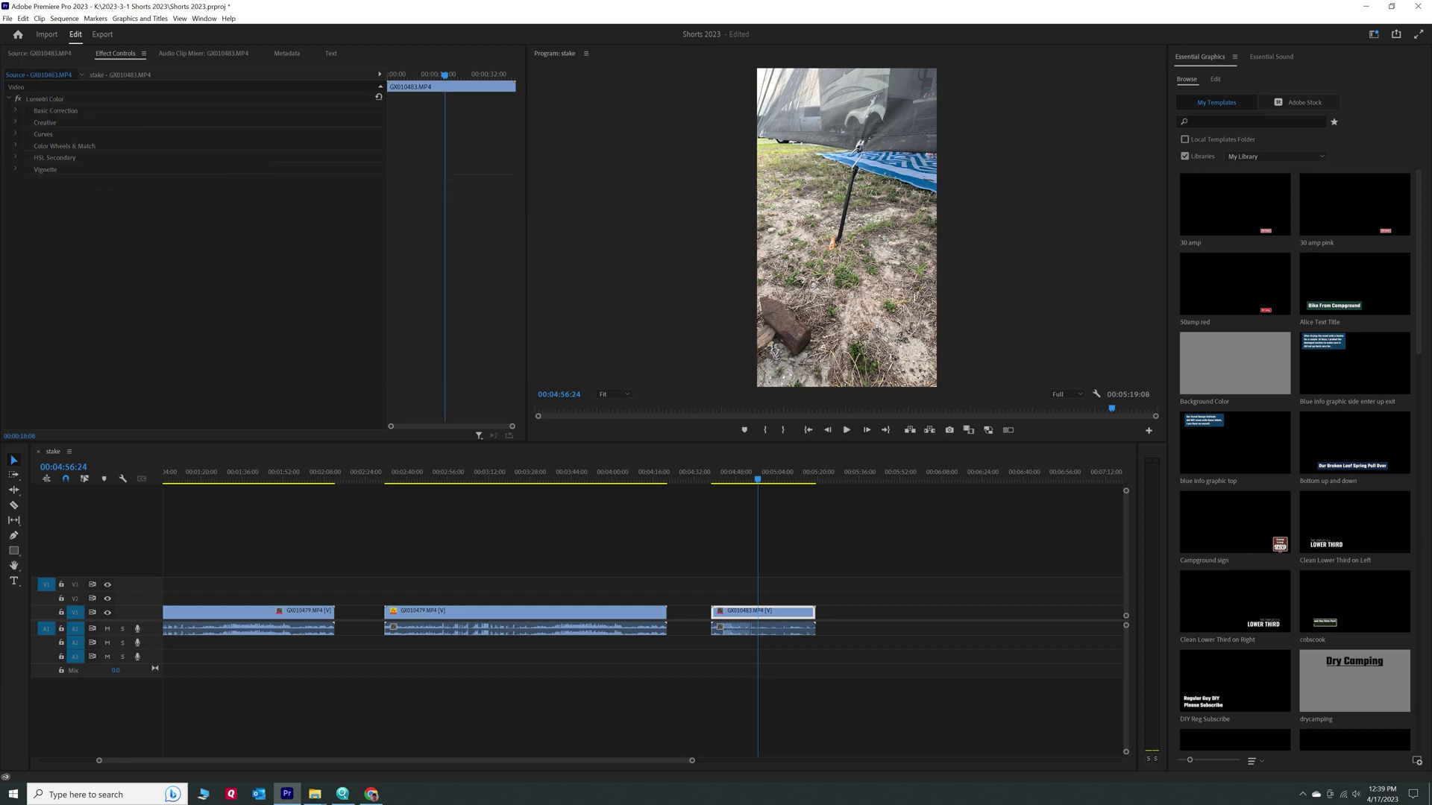
Step: Expand Basic Correction and raise the Lumetri Tint to 54
left_click(16, 111)
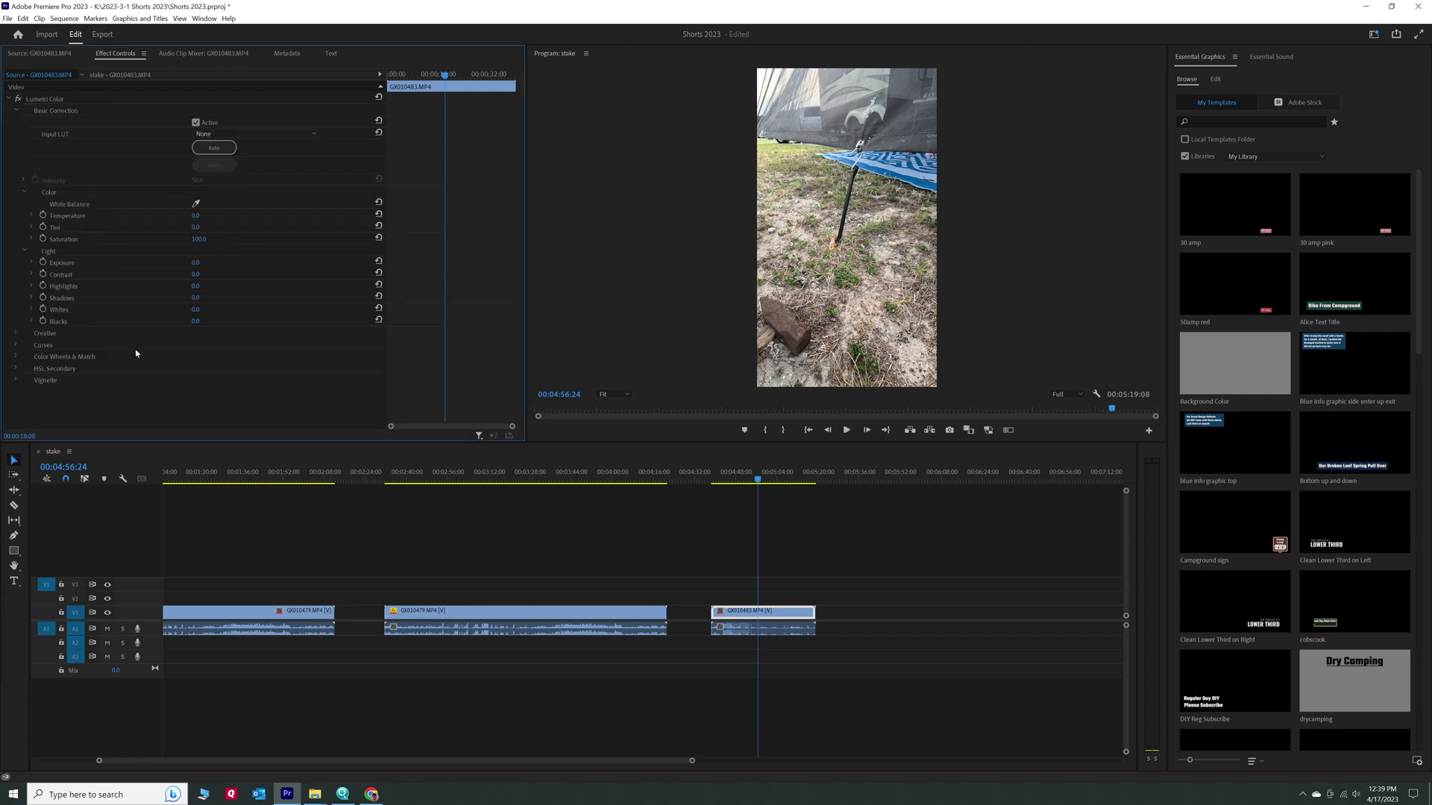
left_click(16, 335)
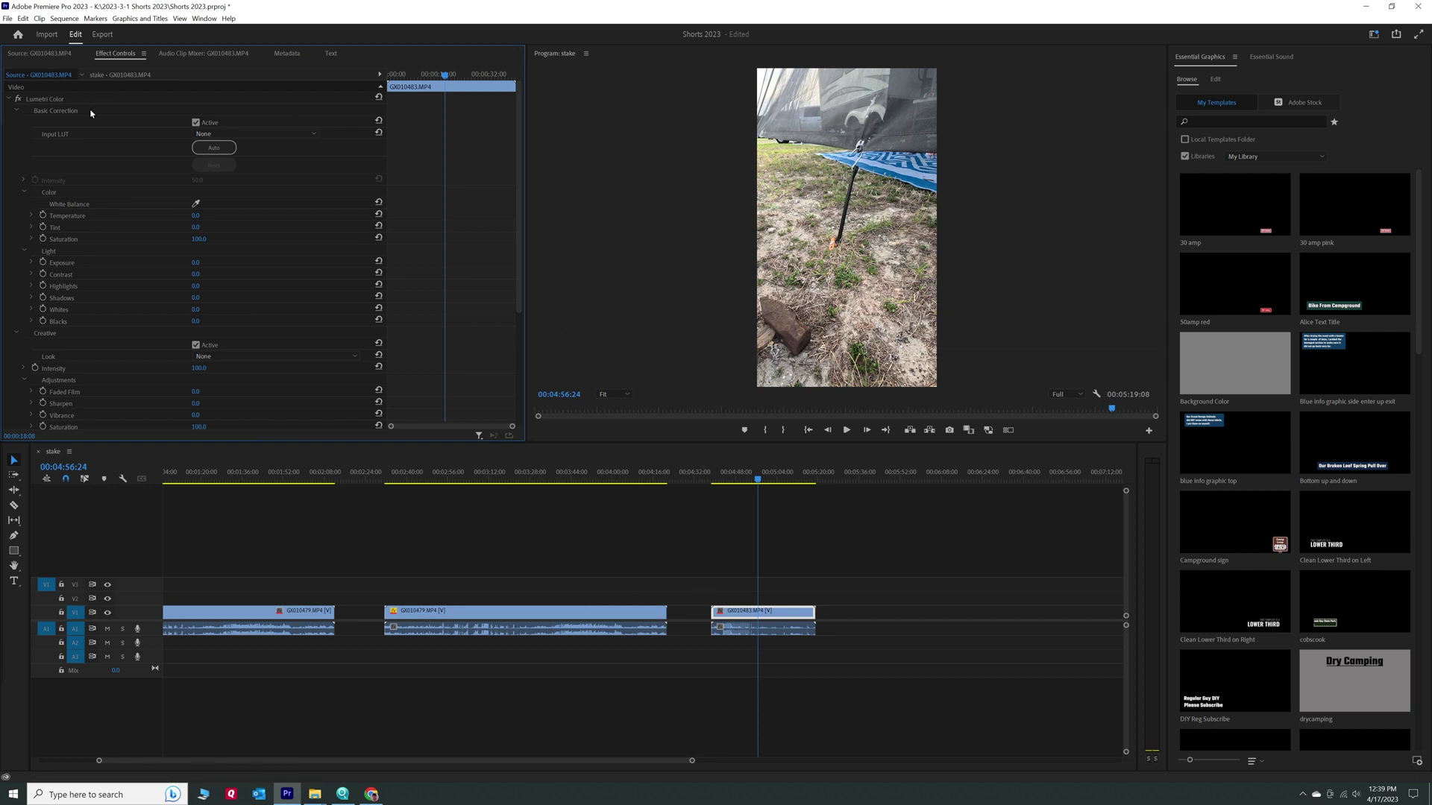
left_click(769, 485)
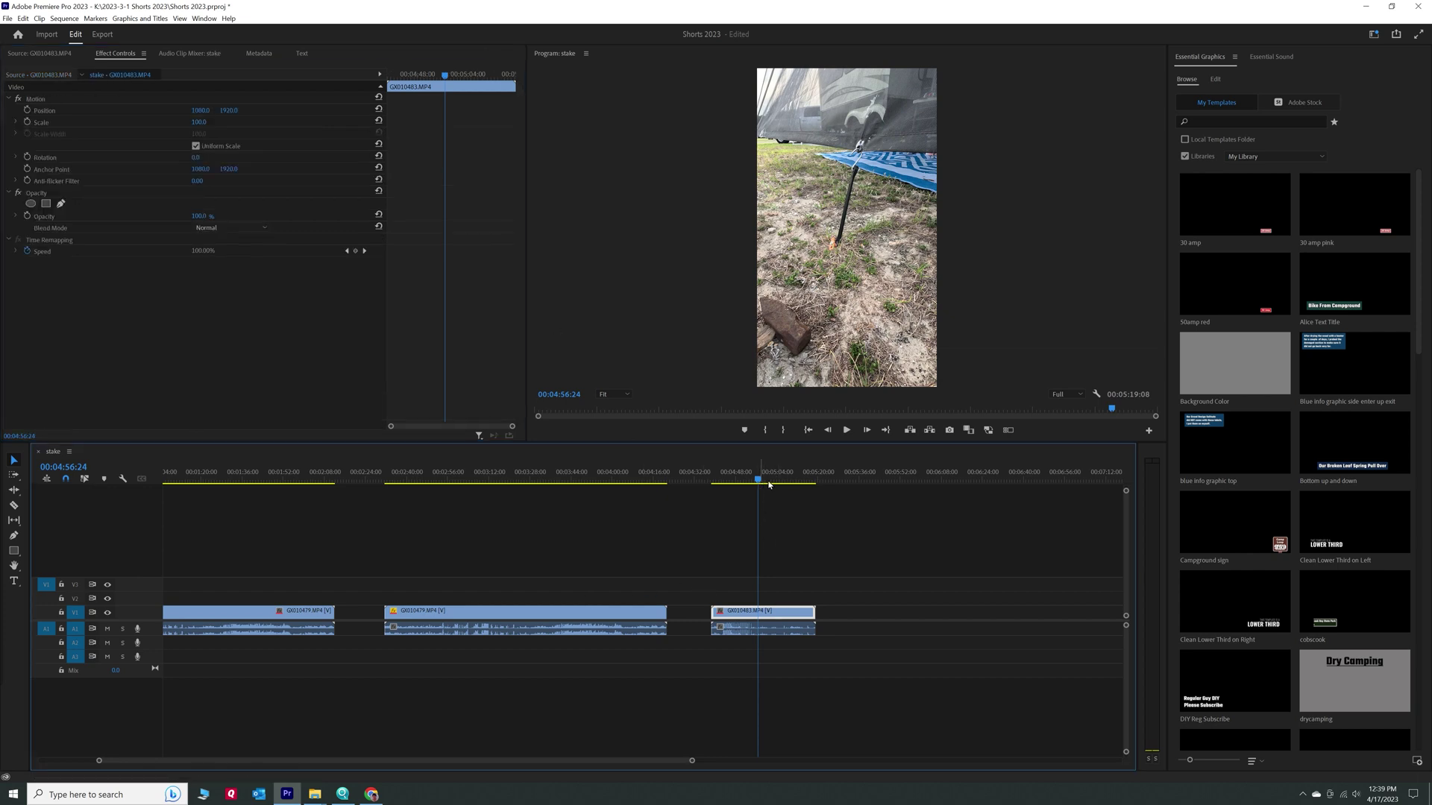
left_click(859, 477)
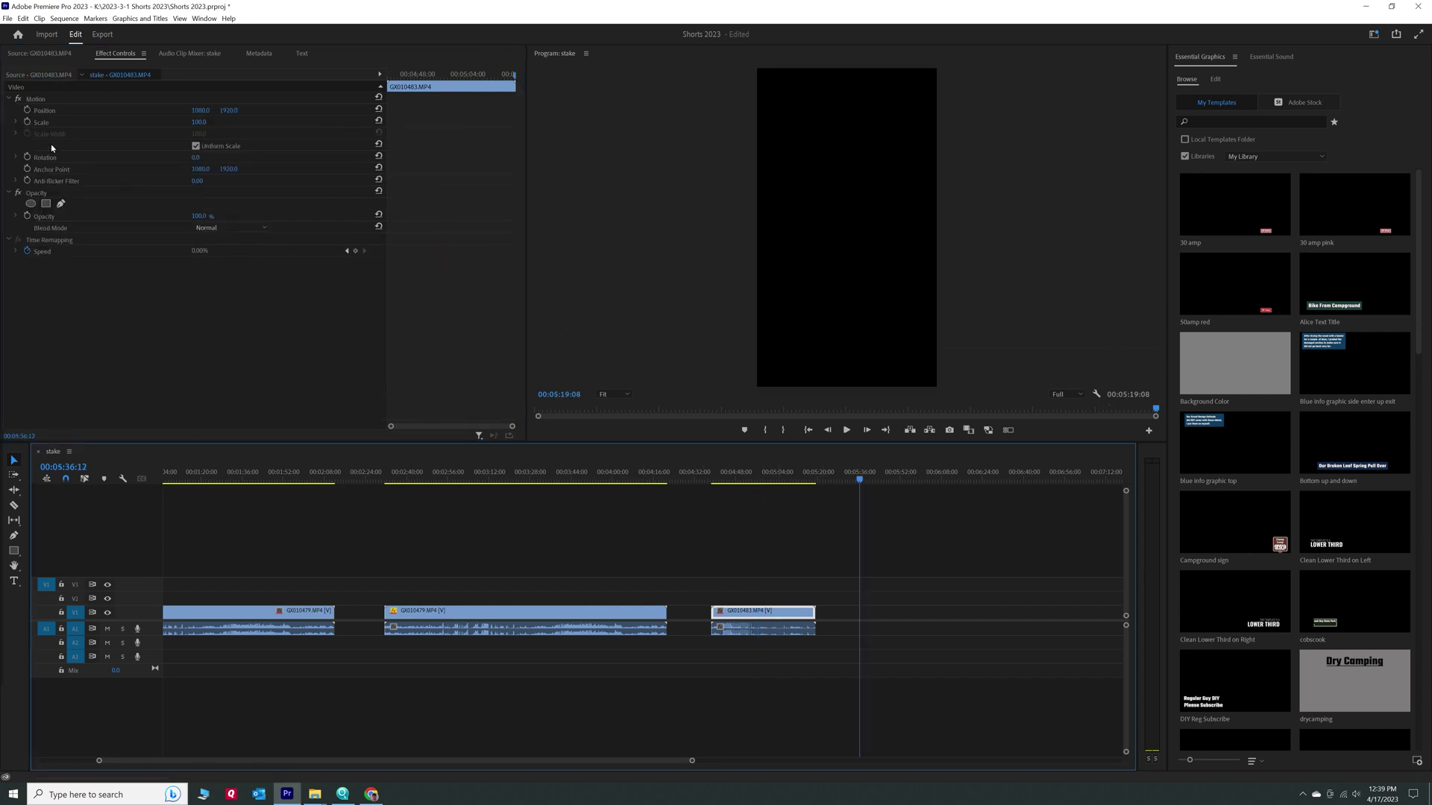
left_click(38, 75)
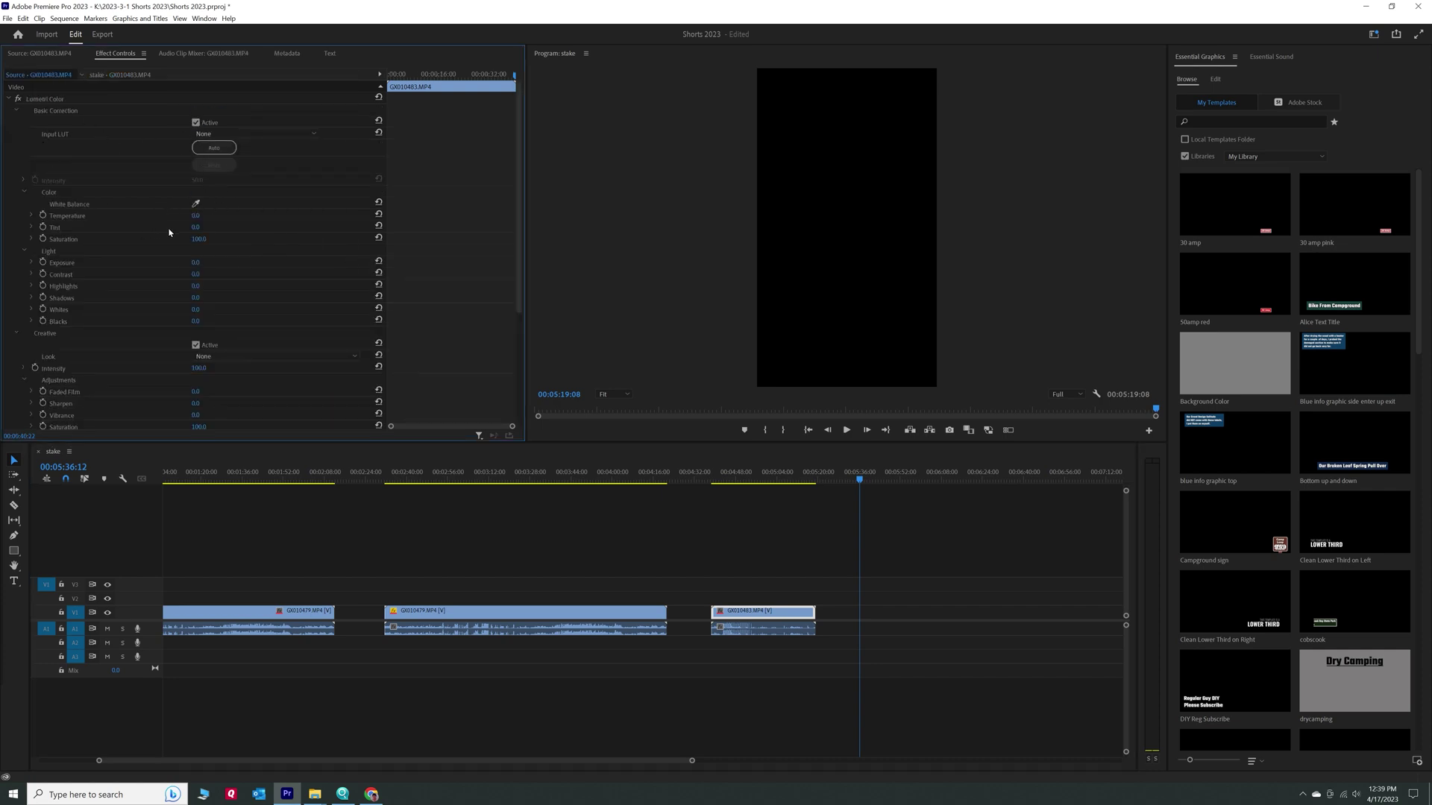
left_click_drag(195, 227, 235, 226)
Step: Scrub back from the sequence end over the tinted last clip toward the first clip
left_click_drag(862, 481, 772, 492)
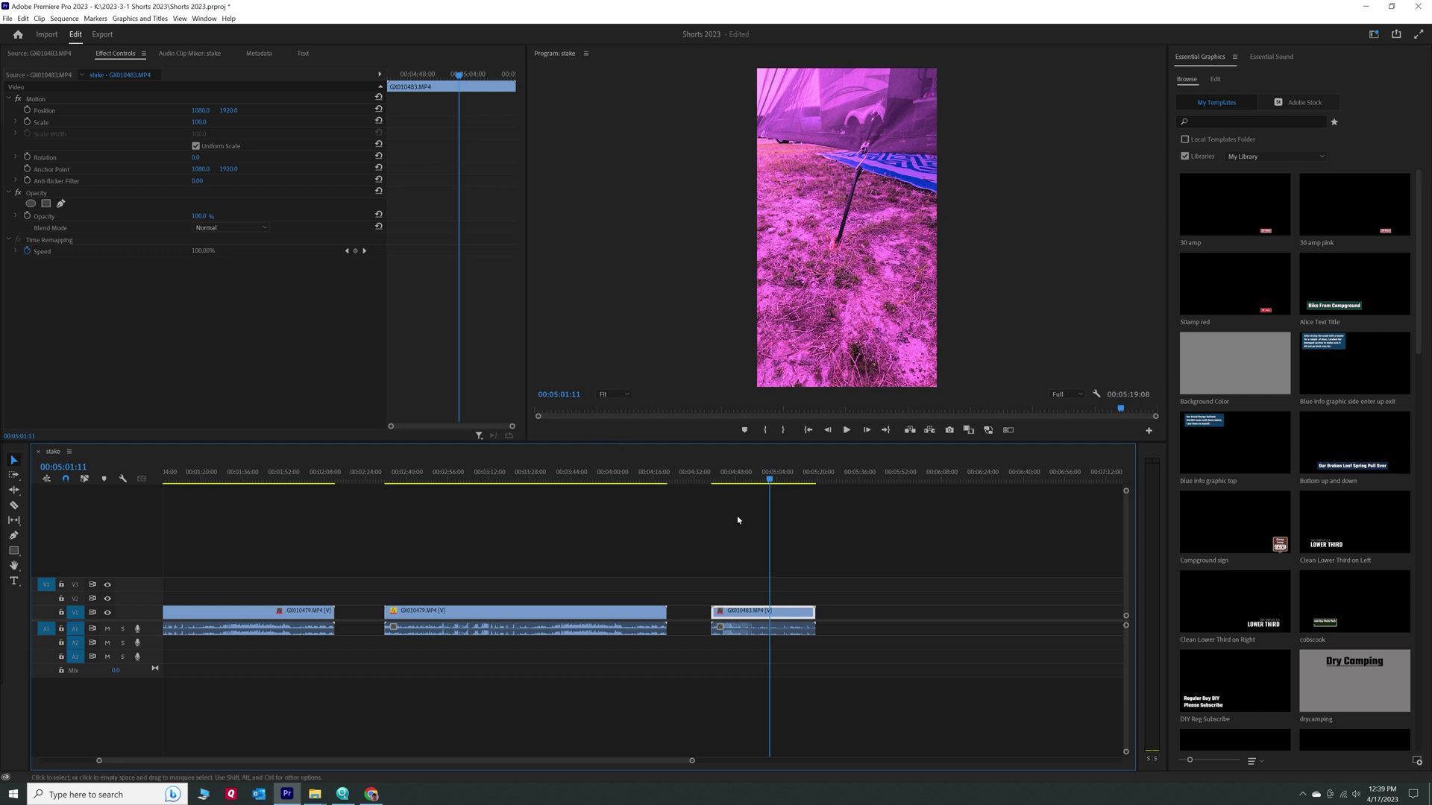
mouse_move(766, 512)
left_mouse_down()
mouse_move(850, 514)
mouse_move(736, 515)
mouse_move(755, 520)
left_mouse_up()
key("alt")
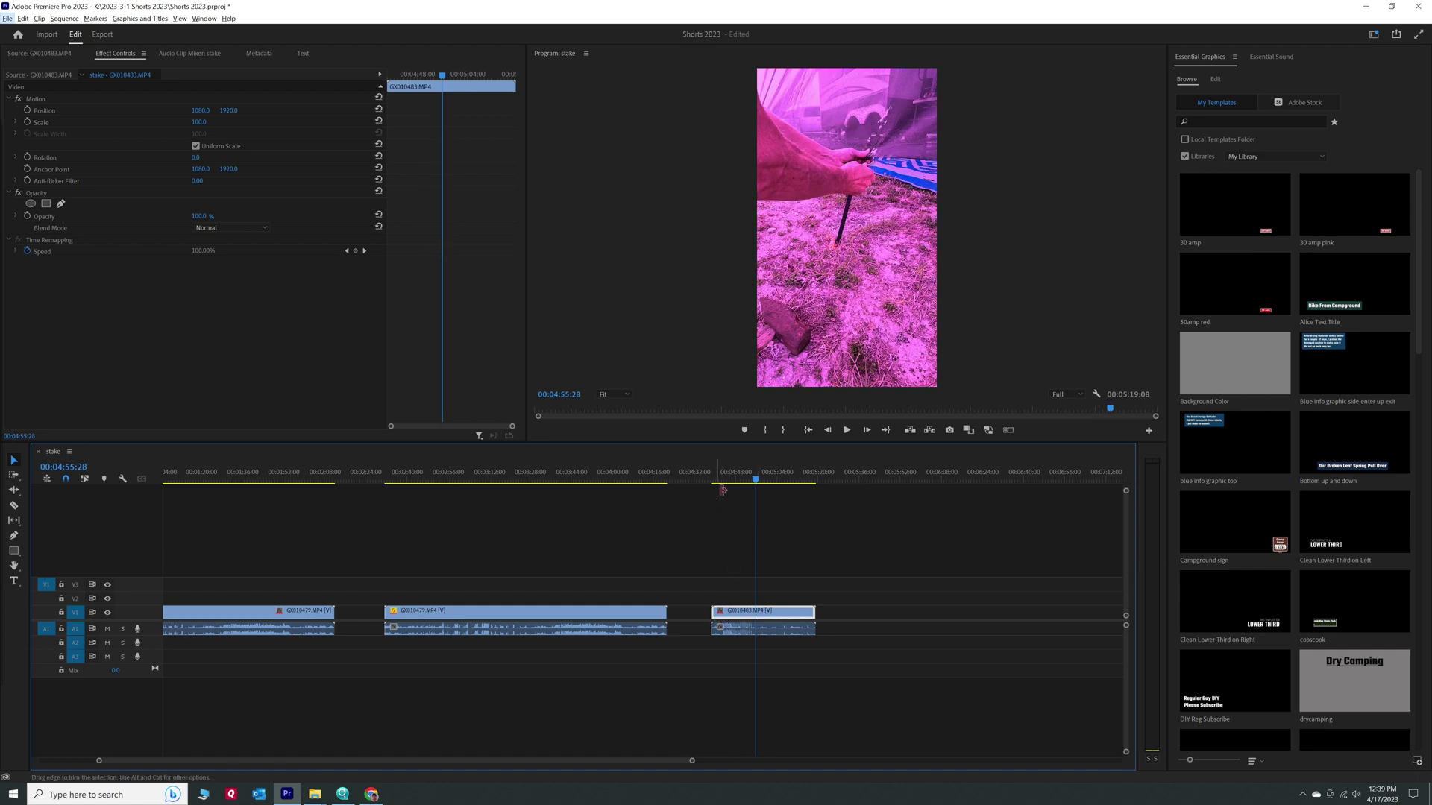
mouse_move(755, 477)
left_mouse_down()
mouse_move(282, 477)
mouse_move(740, 472)
left_mouse_up()
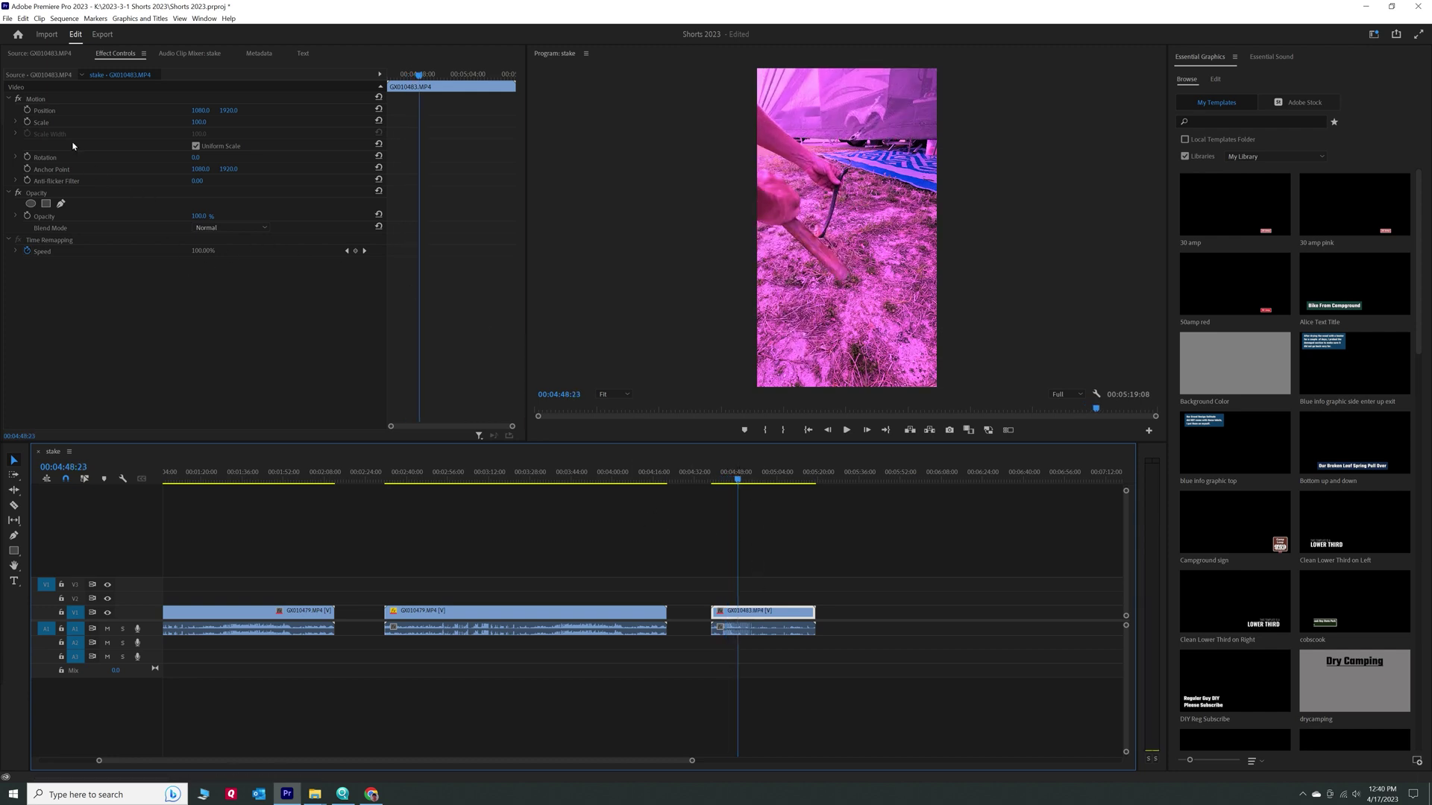
Step: Try the Color workspace, then switch back to the 2 Screen workspace
left_click(42, 74)
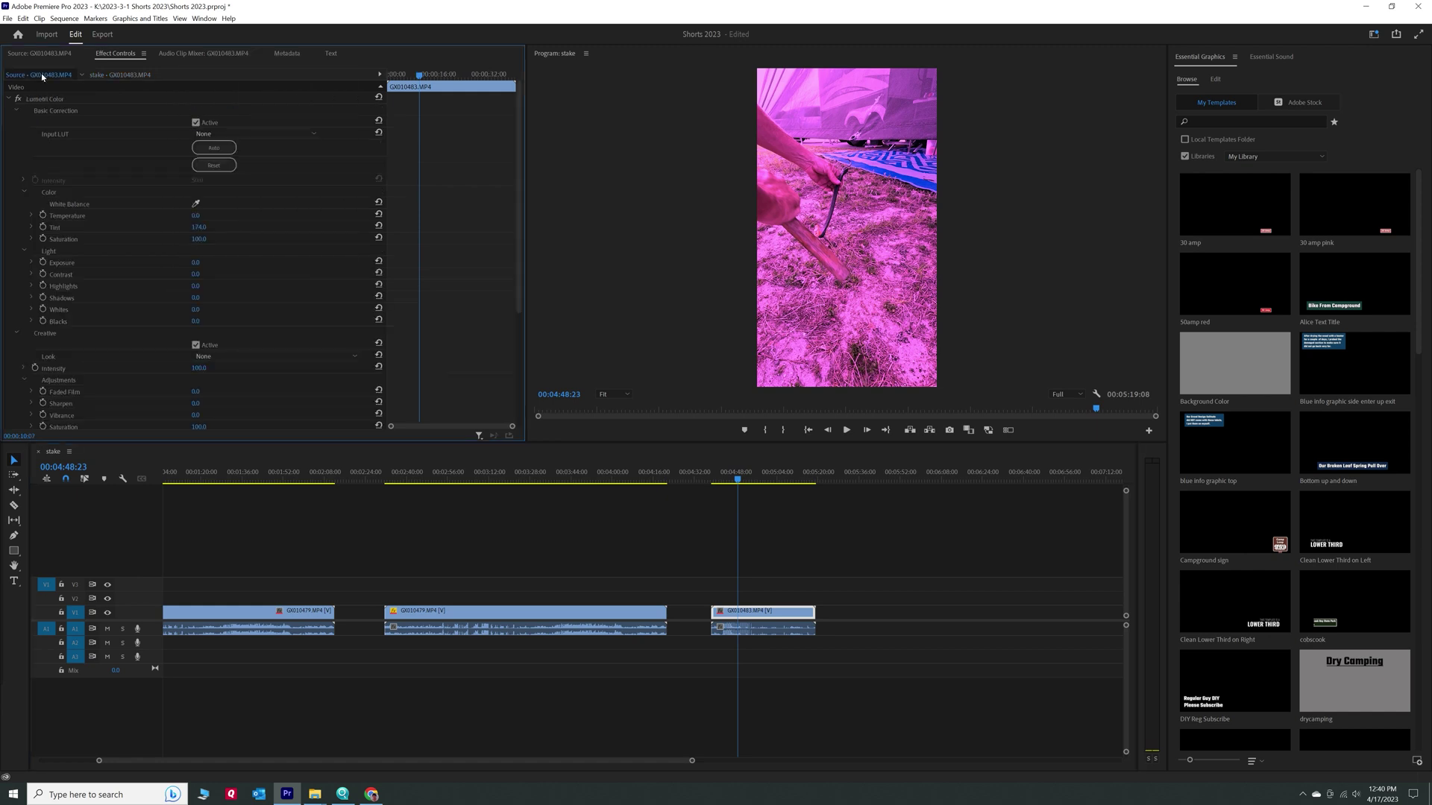
left_click(121, 74)
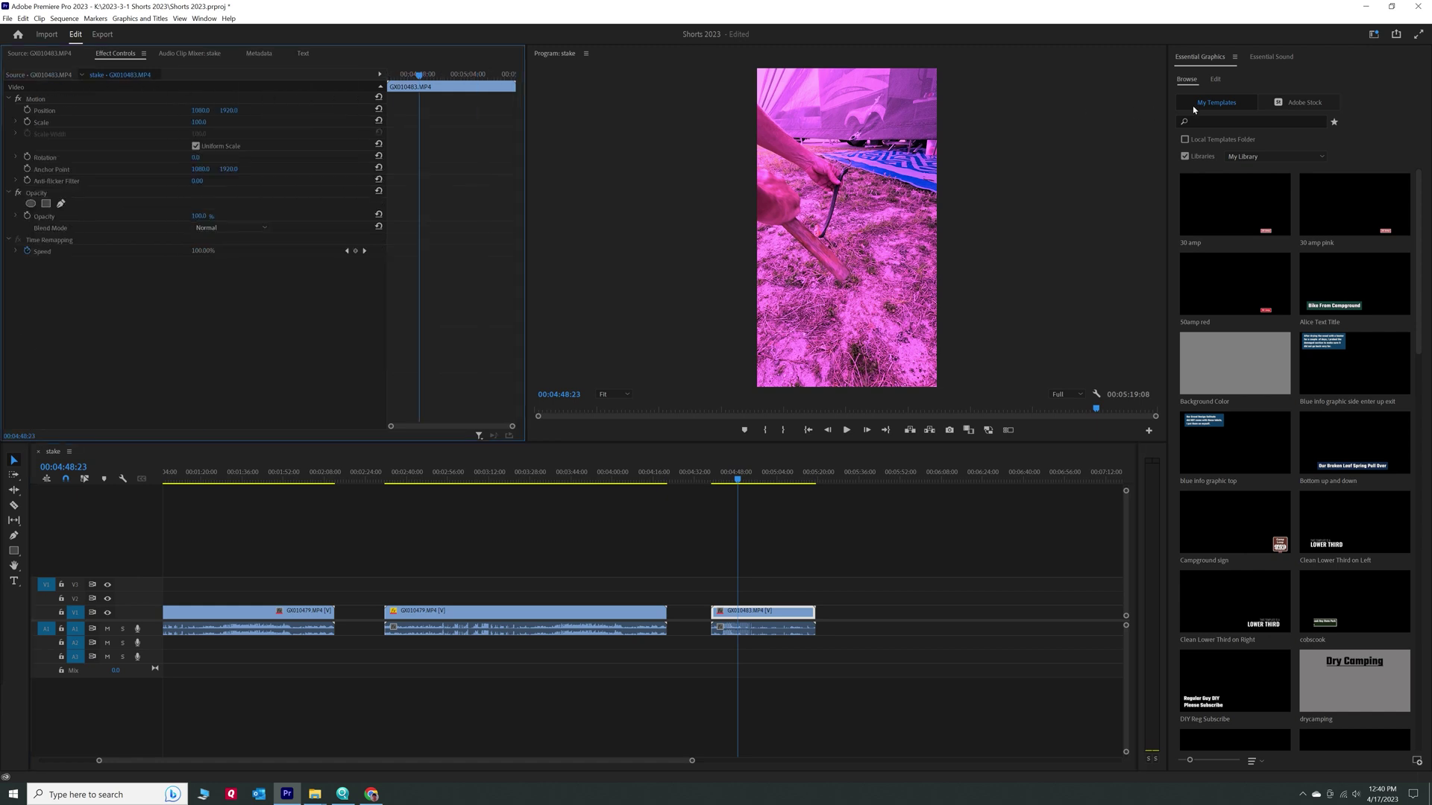
left_click(1373, 34)
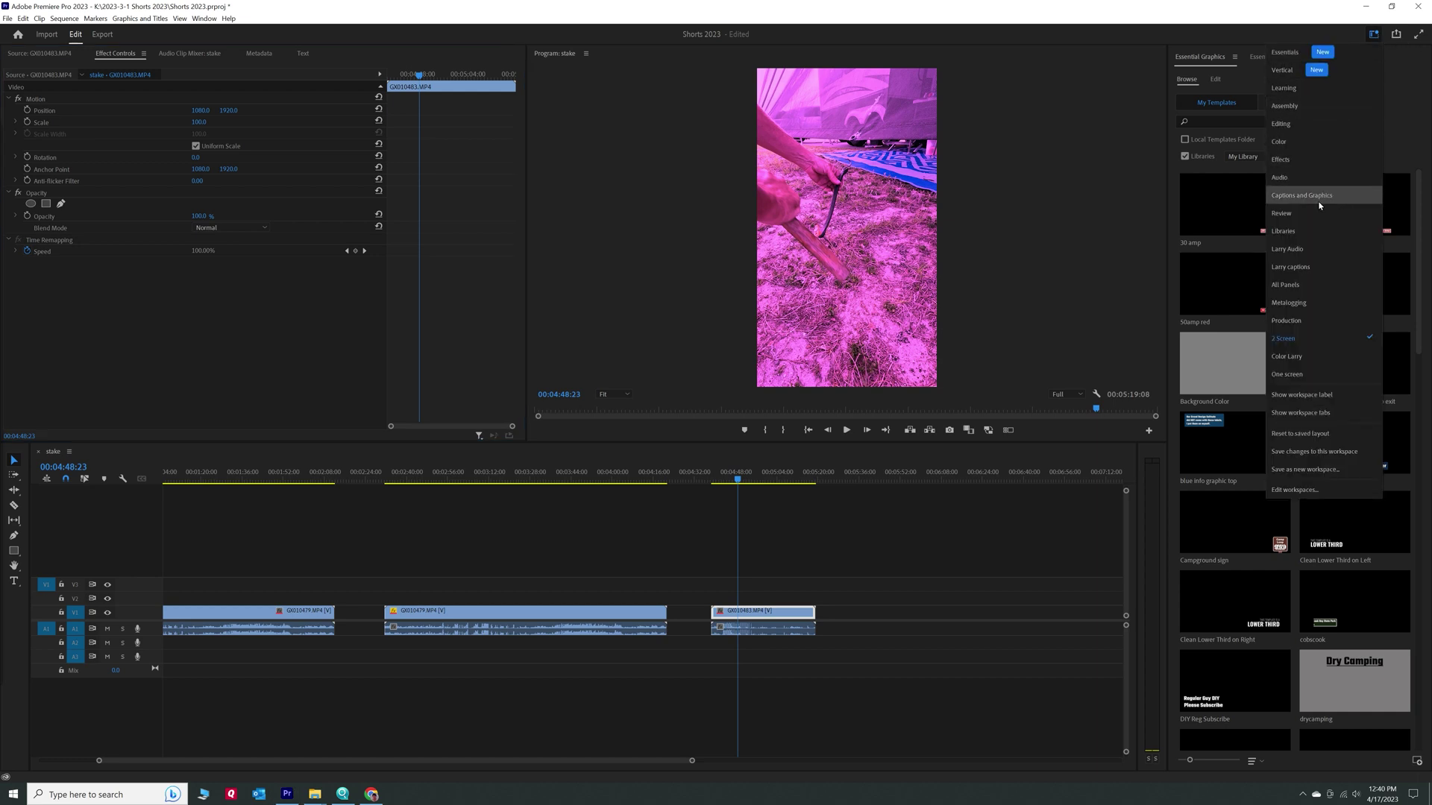
left_click(1317, 143)
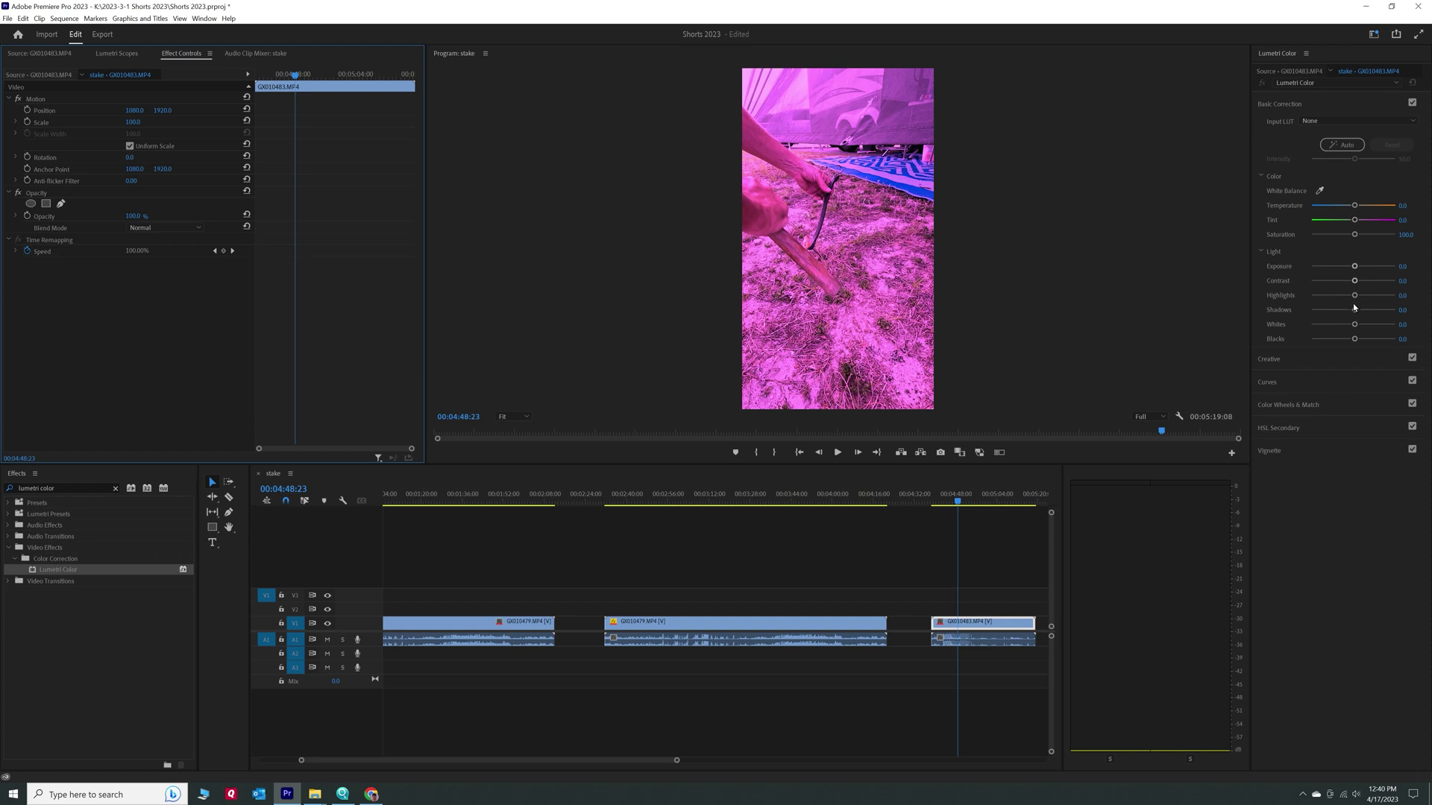
left_click(1374, 35)
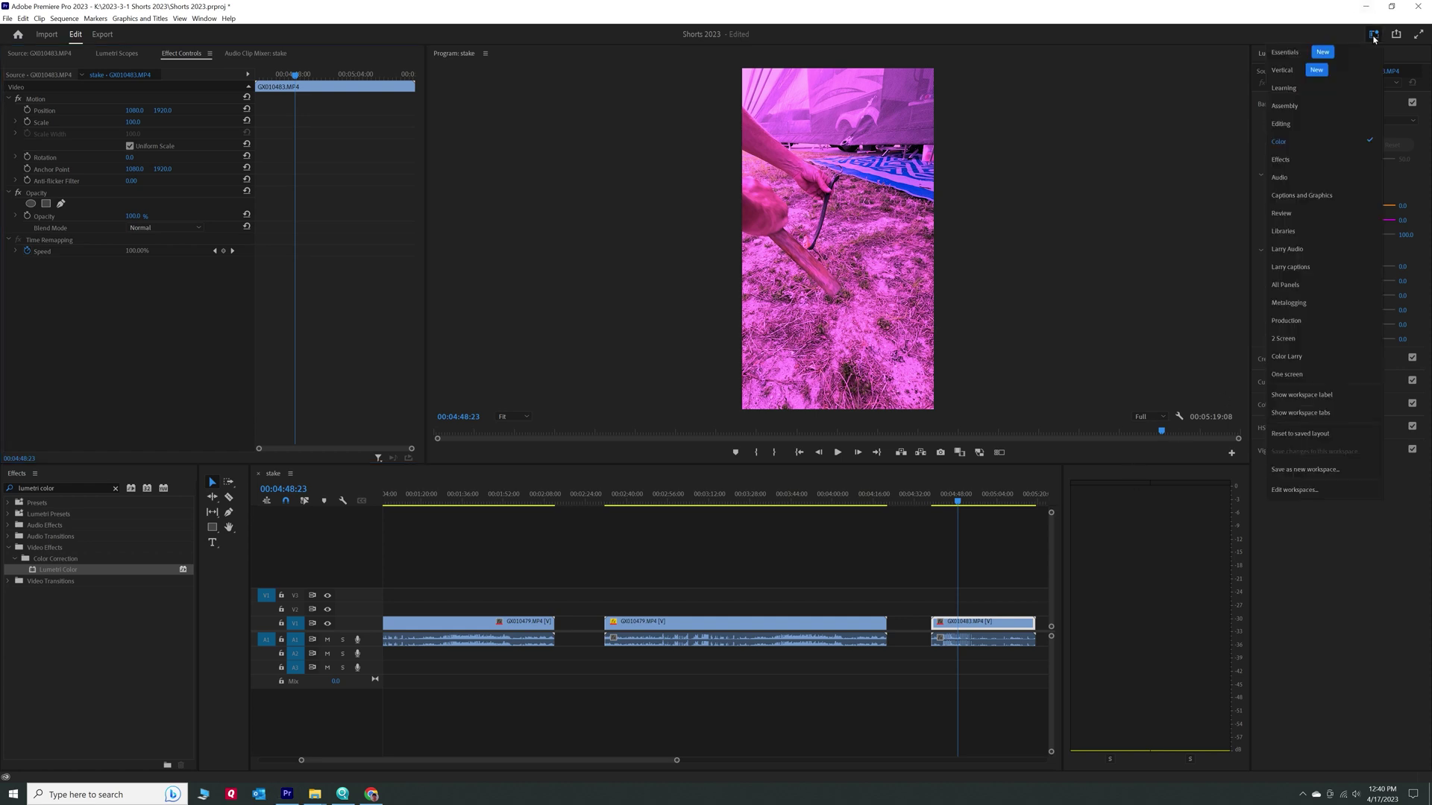
left_click(1301, 340)
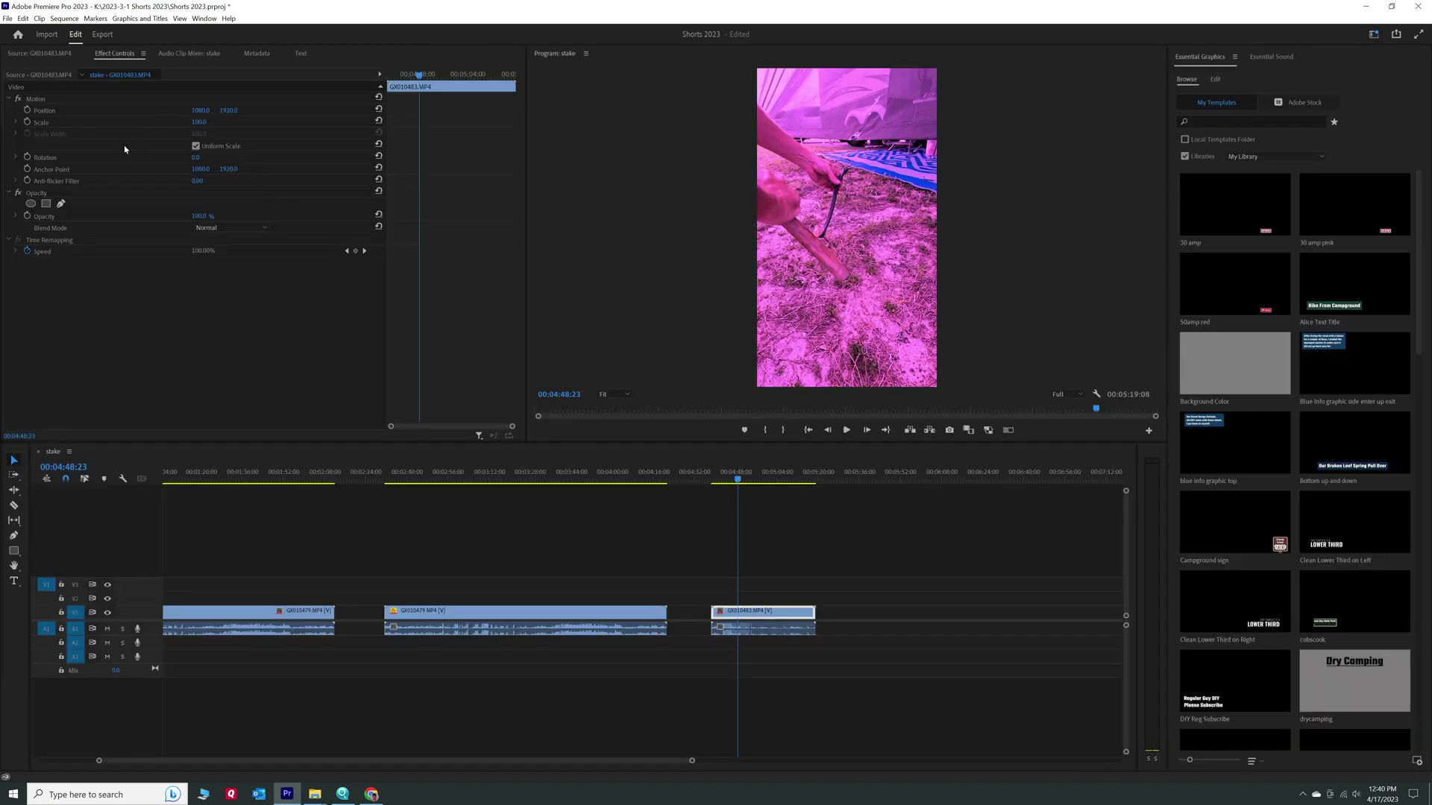
Step: Reset the source clip's Tint to 0 and preview the clip in natural colours
left_click(48, 75)
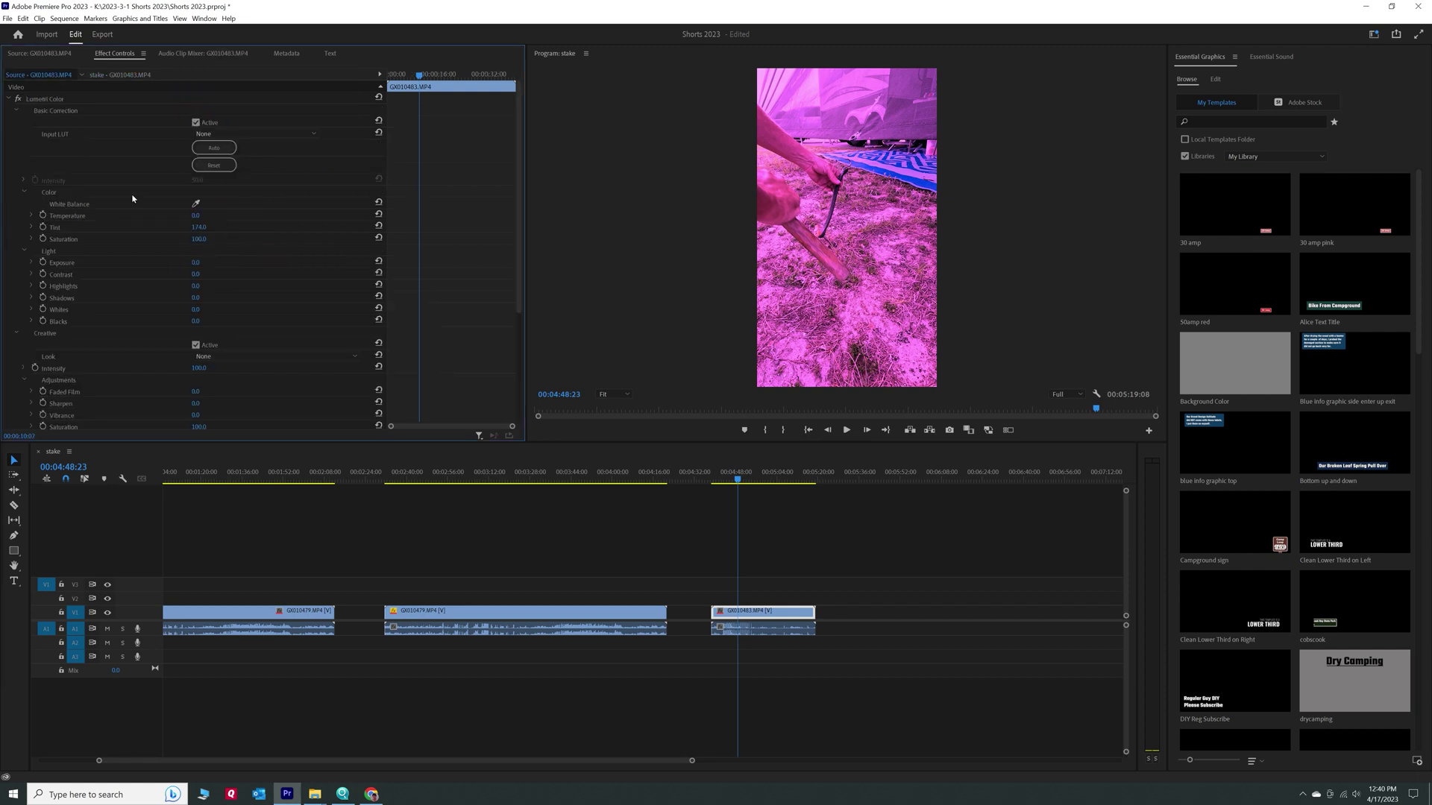
left_click(379, 227)
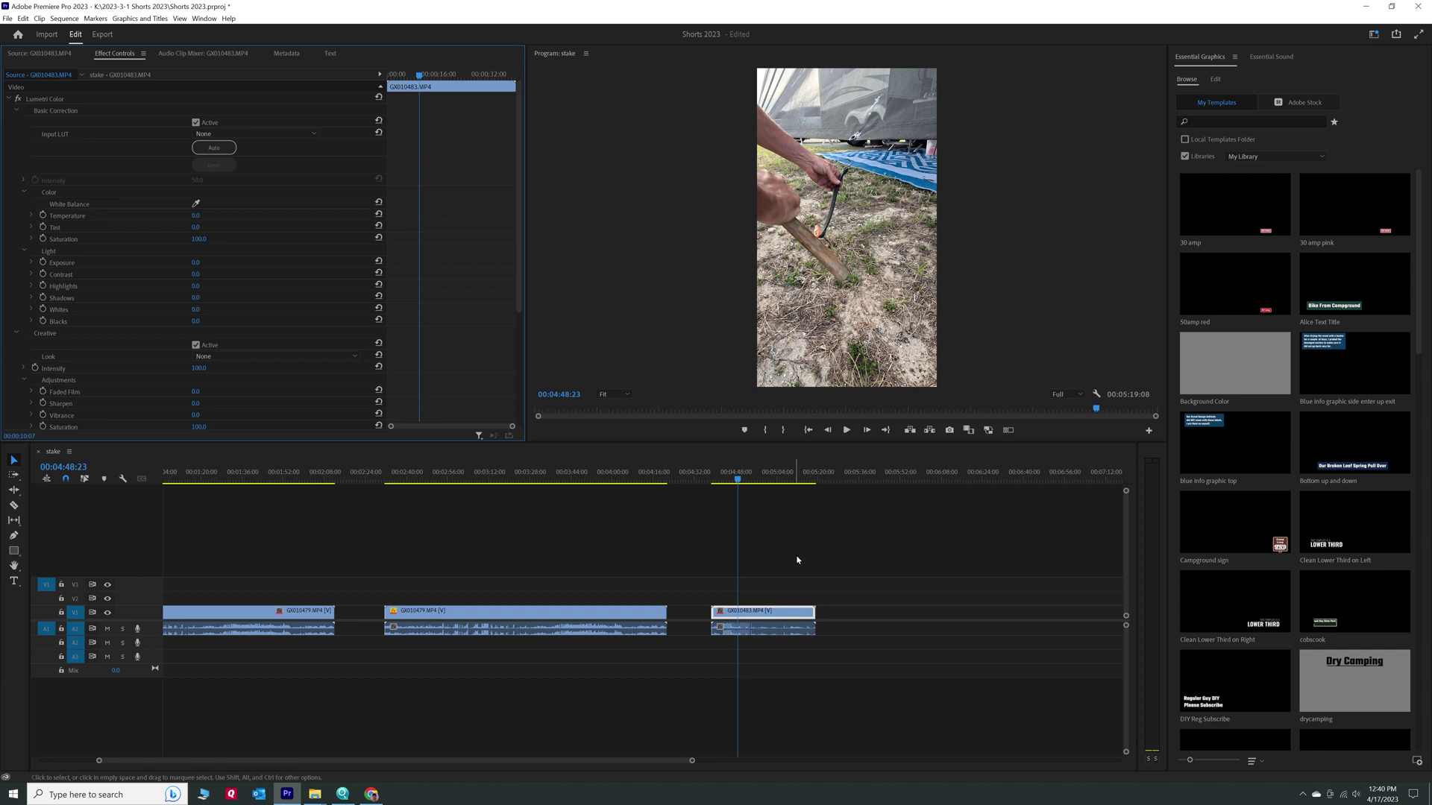
left_click_drag(745, 487, 777, 488)
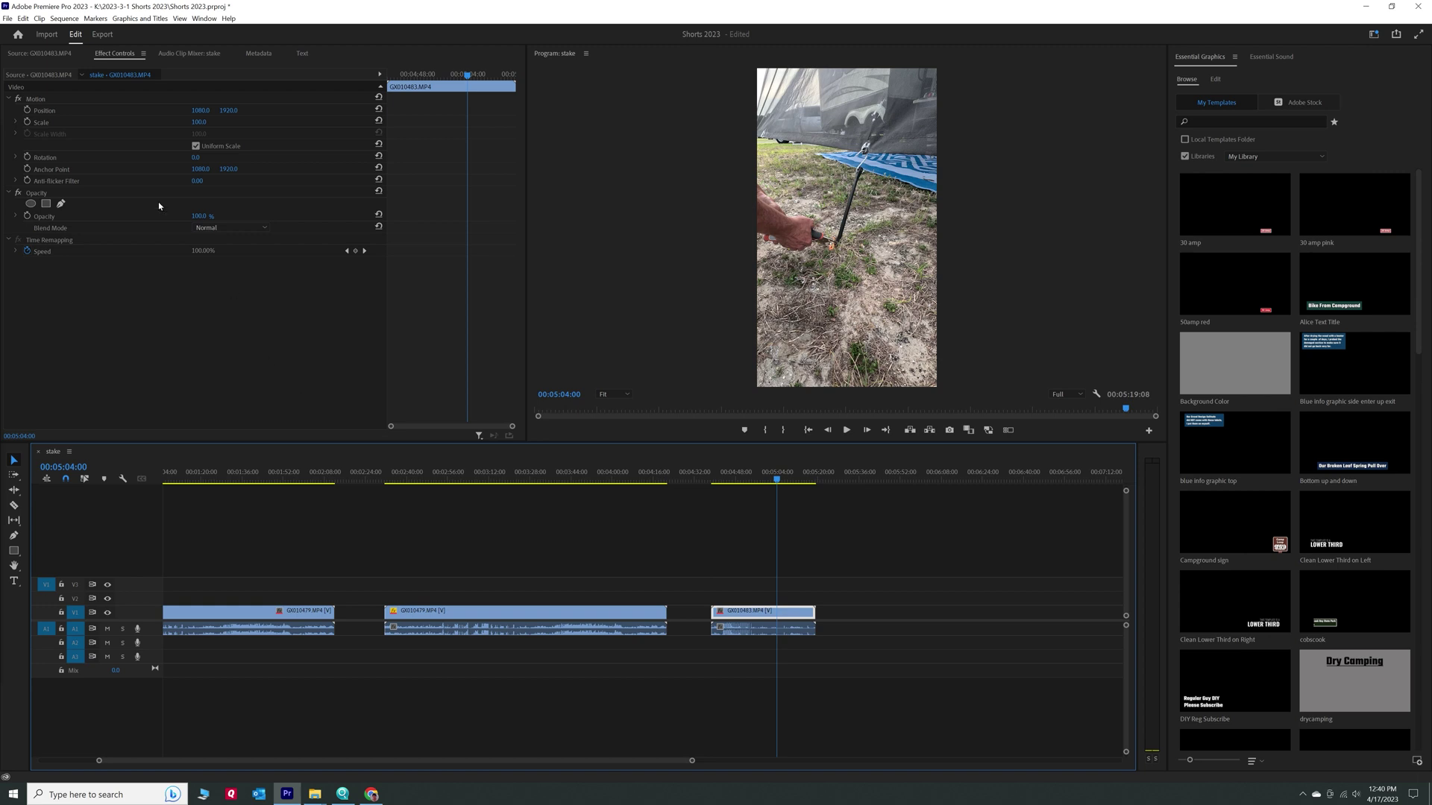
Step: Toggle Effect Controls between source and sequence clip settings and step back a few frames
left_click(38, 75)
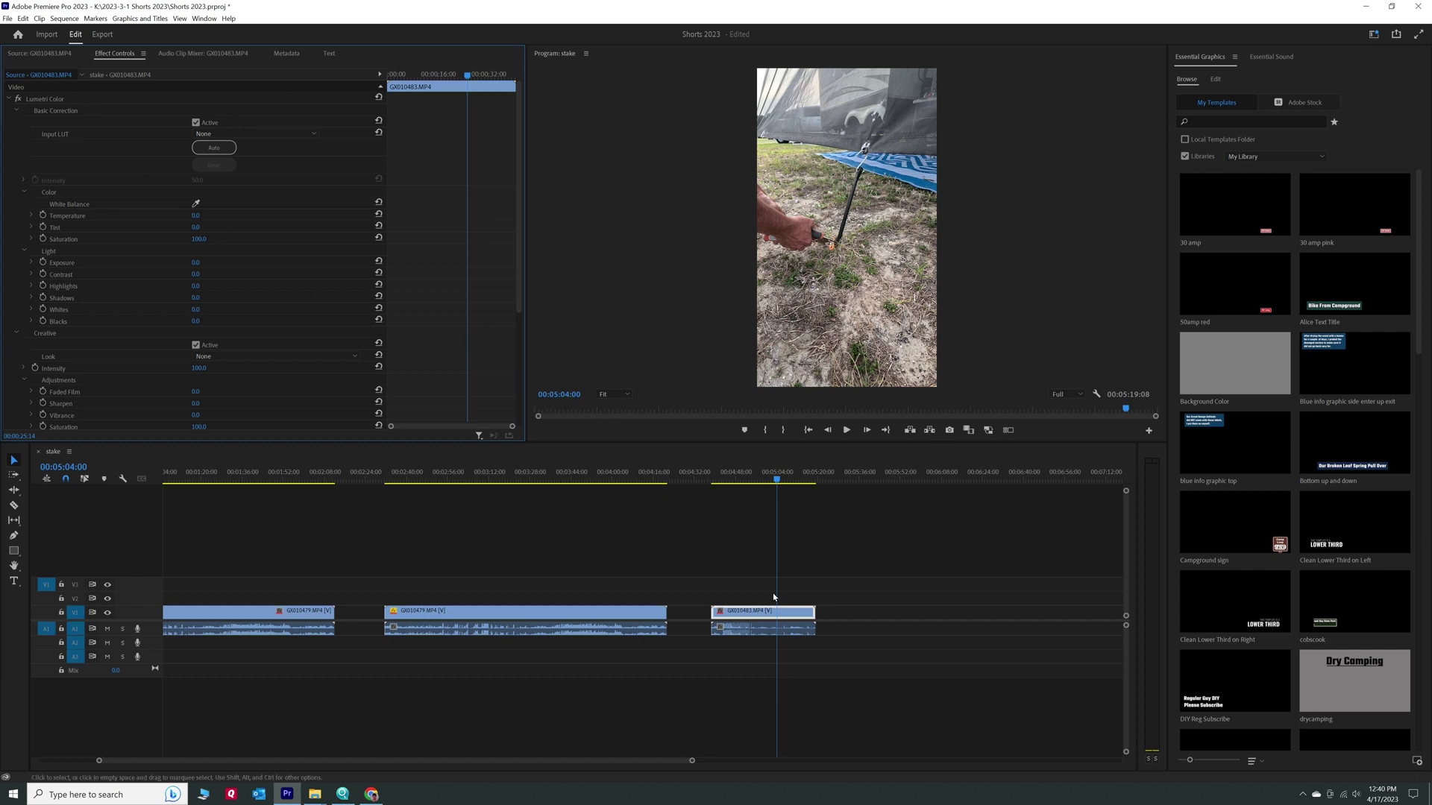
left_click(791, 496)
key("j")
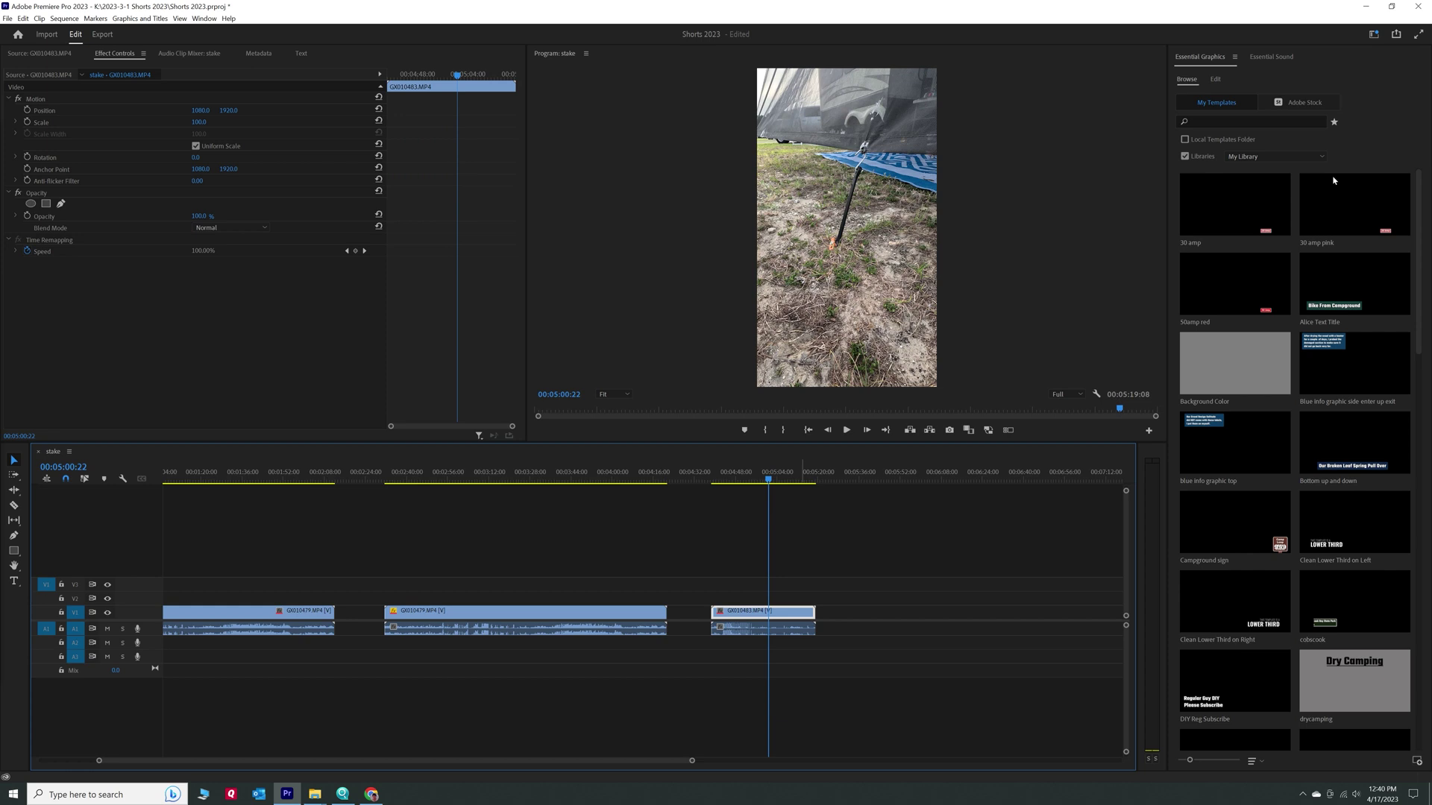
Step: Switch to the Color workspace and point Lumetri Color edits at source clip GX010479
left_click(1373, 38)
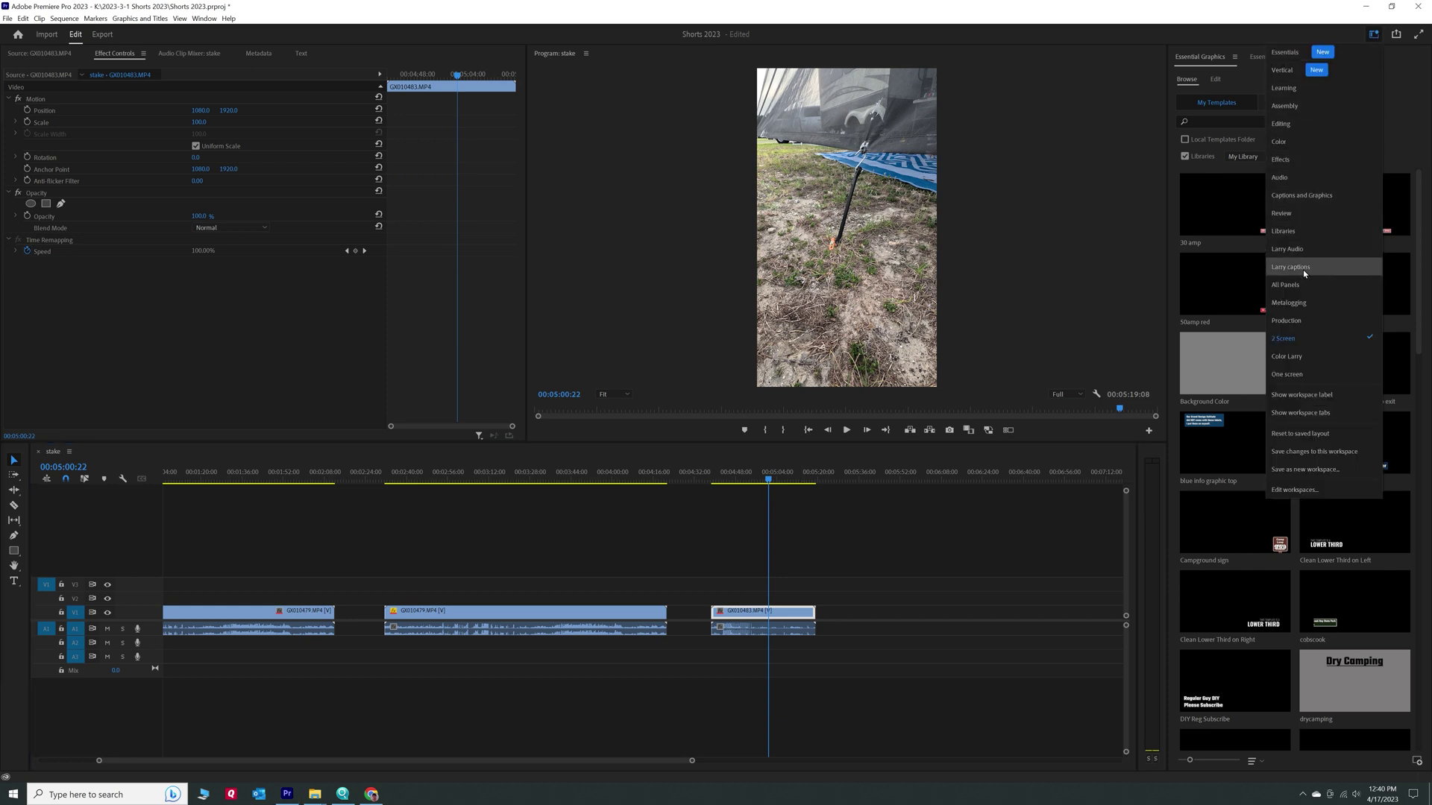
left_click(1294, 142)
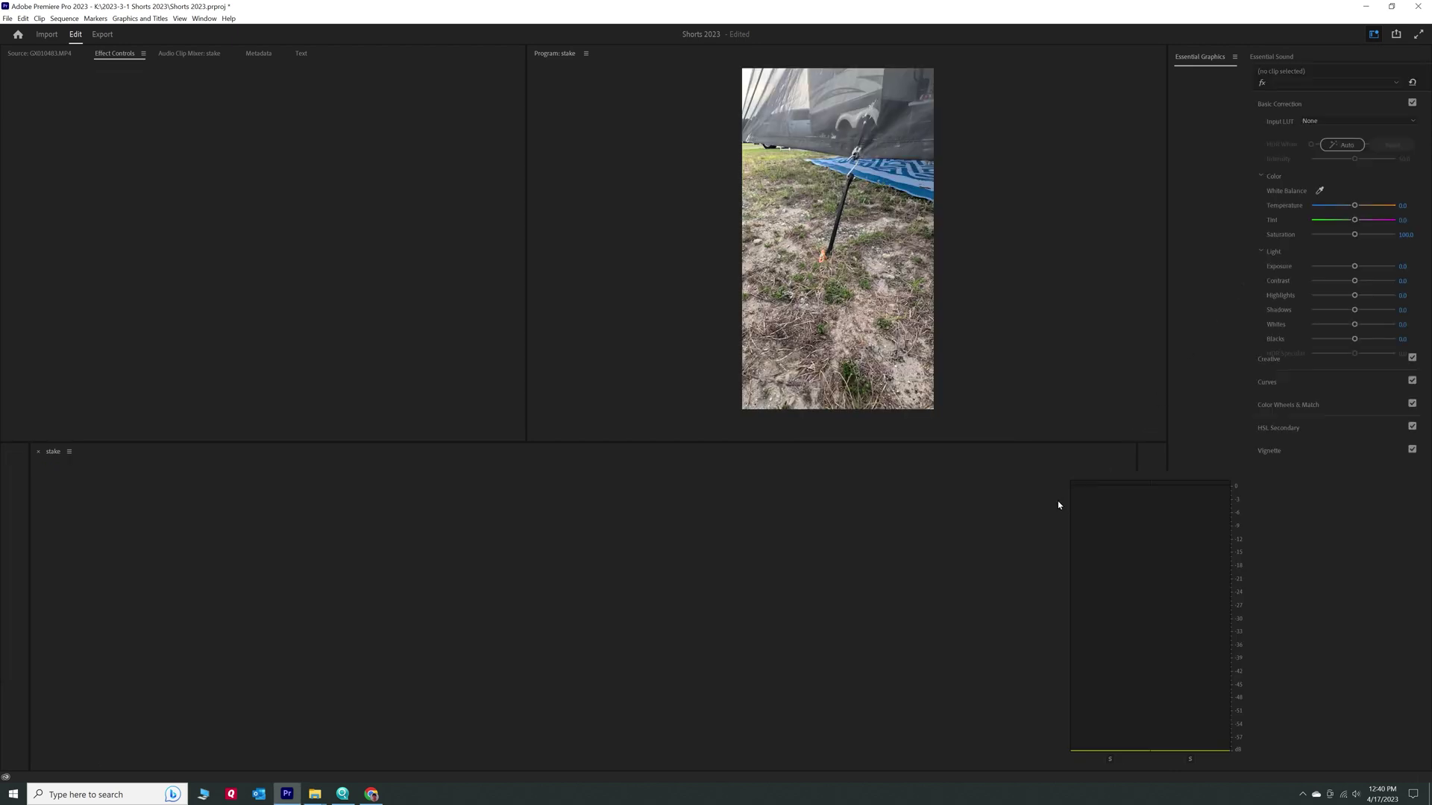
left_click(967, 504)
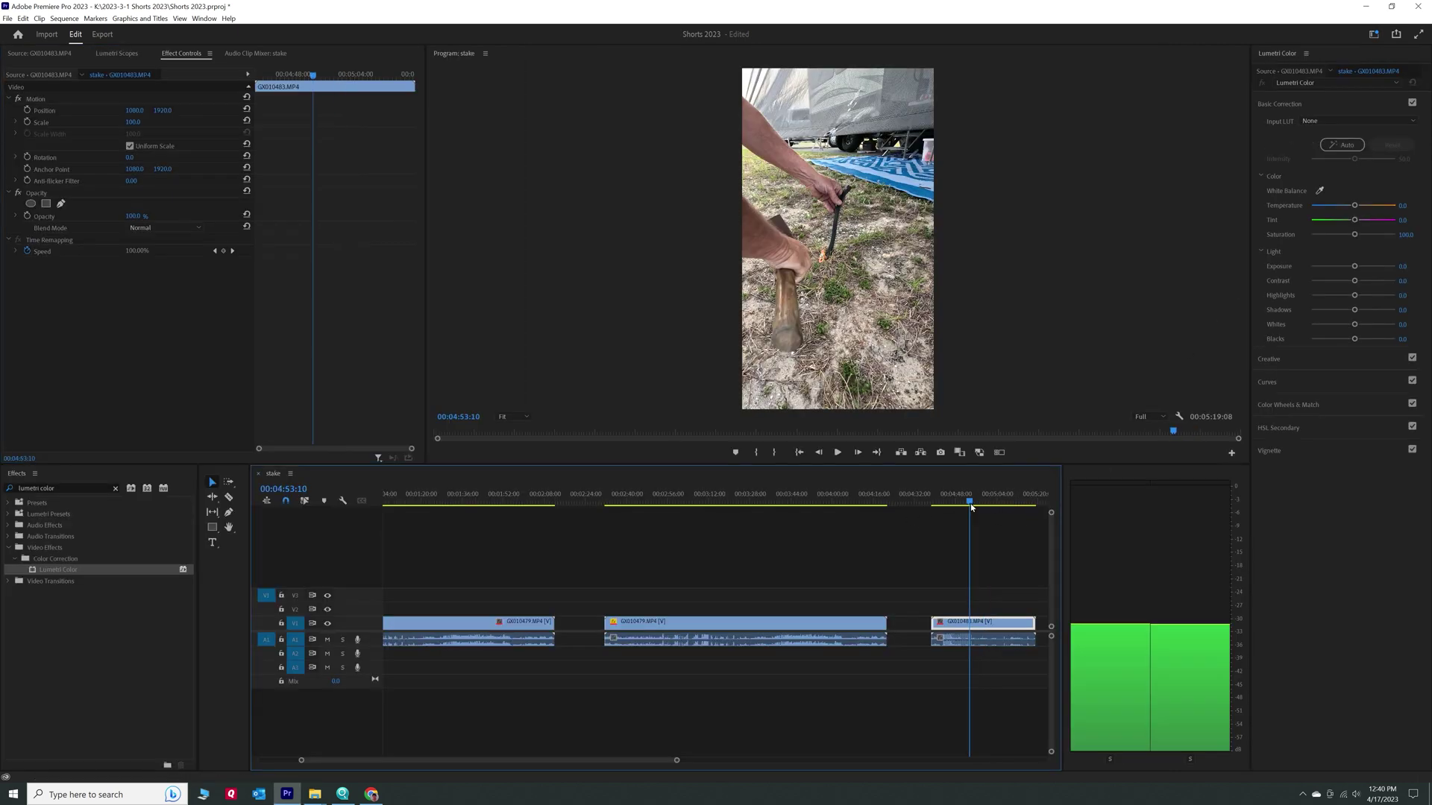
left_click(1291, 71)
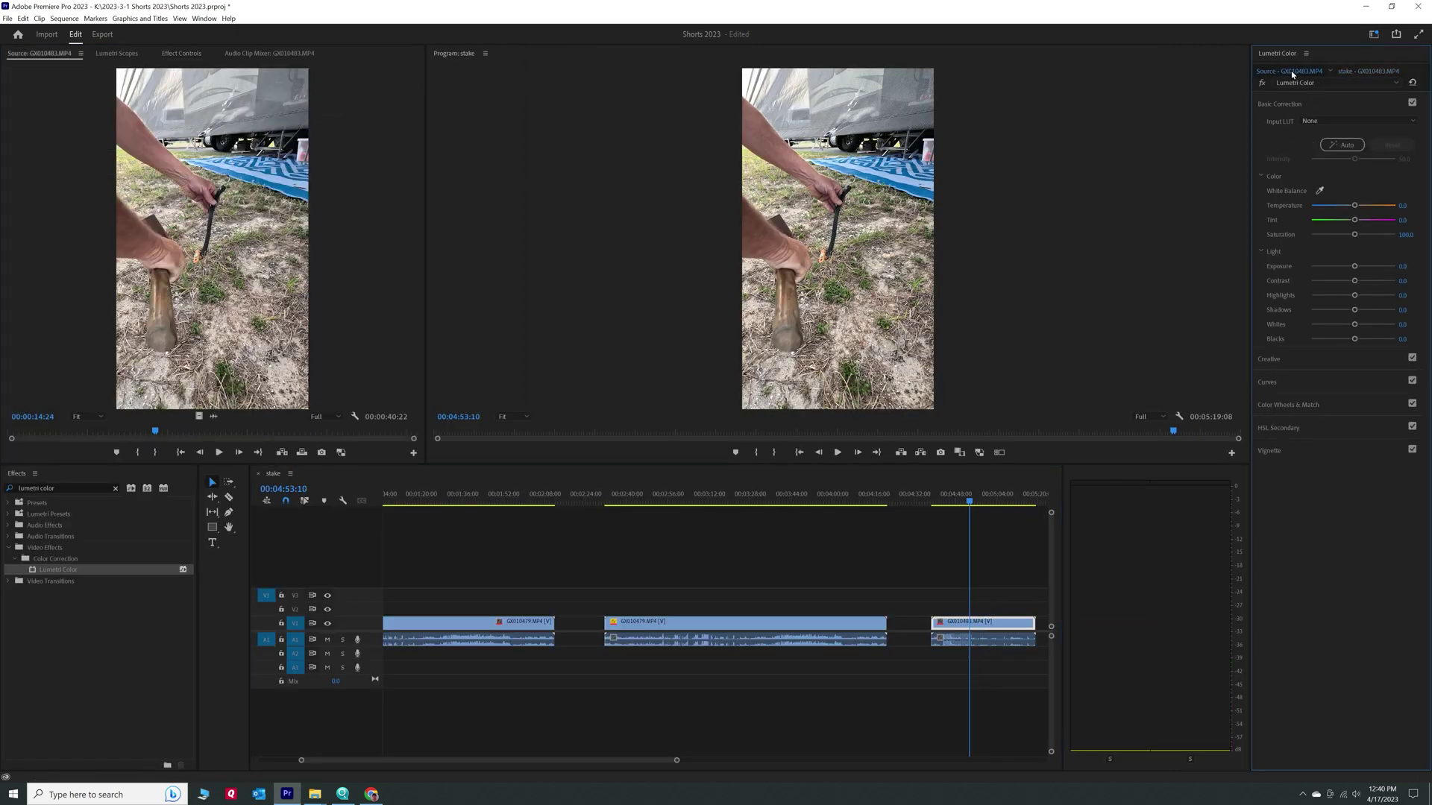
left_click(1367, 72)
left_click(1312, 71)
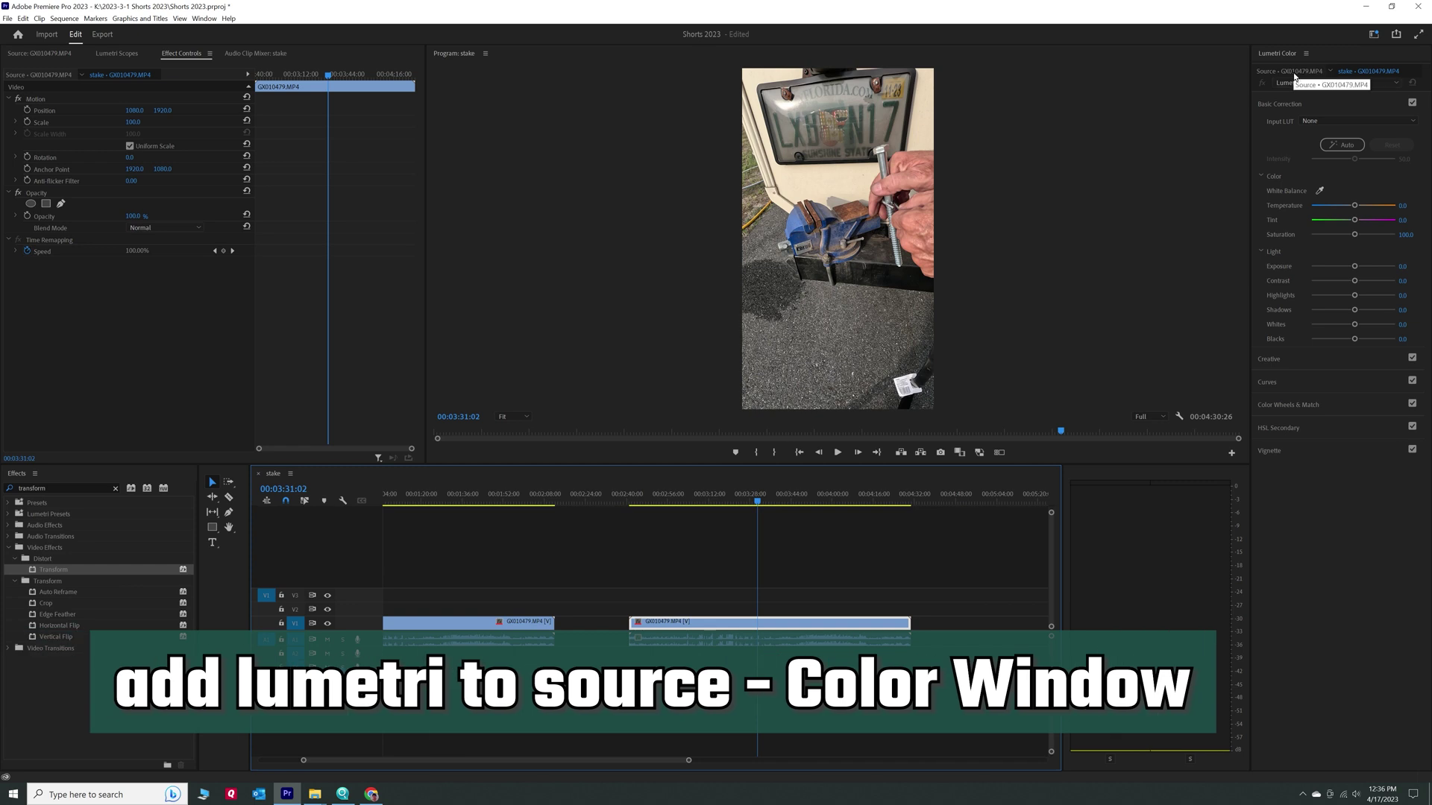
Step: Apply Lumetri Auto correction to the GX010479.MP4 source clip and play the sequence to review it
left_click(1294, 72)
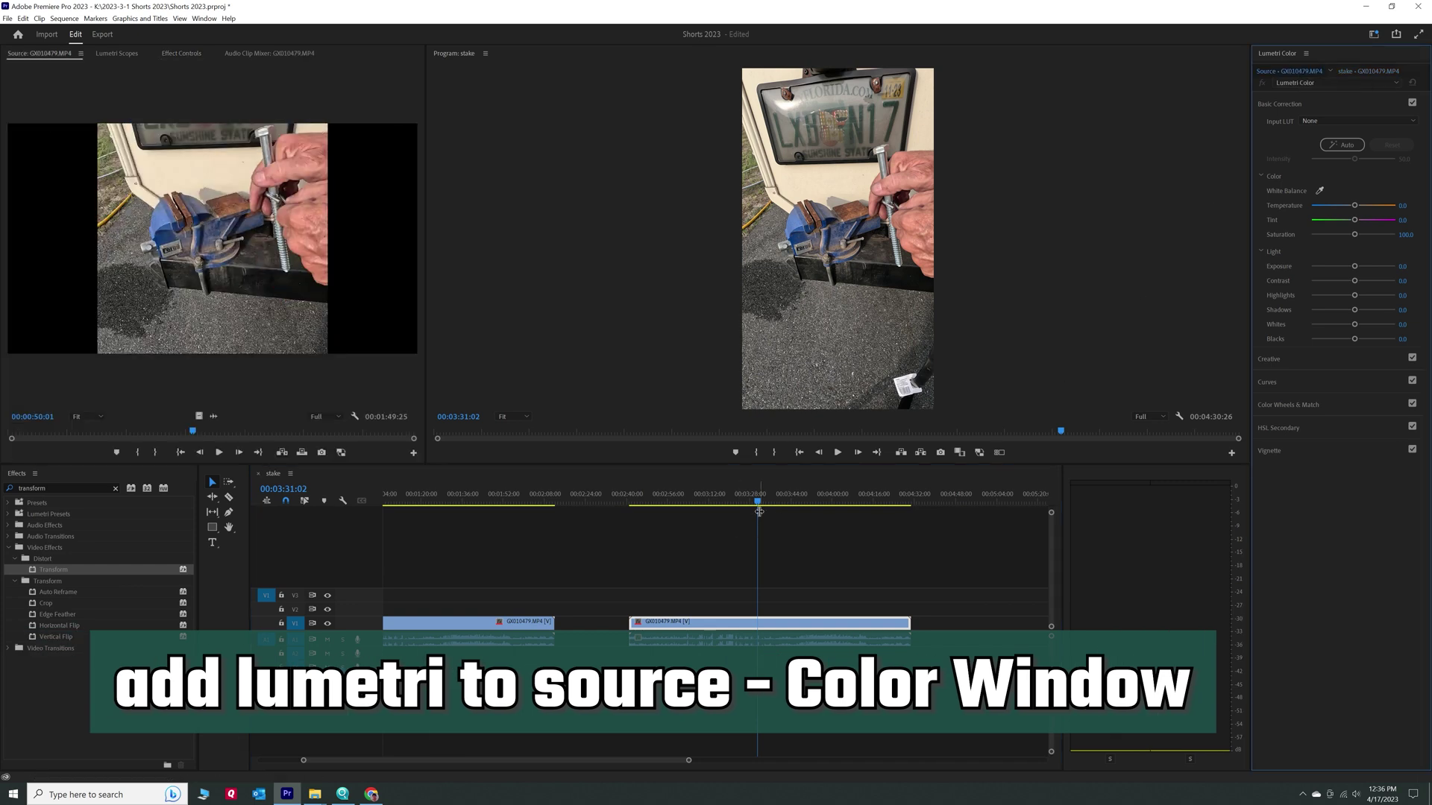
left_click(776, 495)
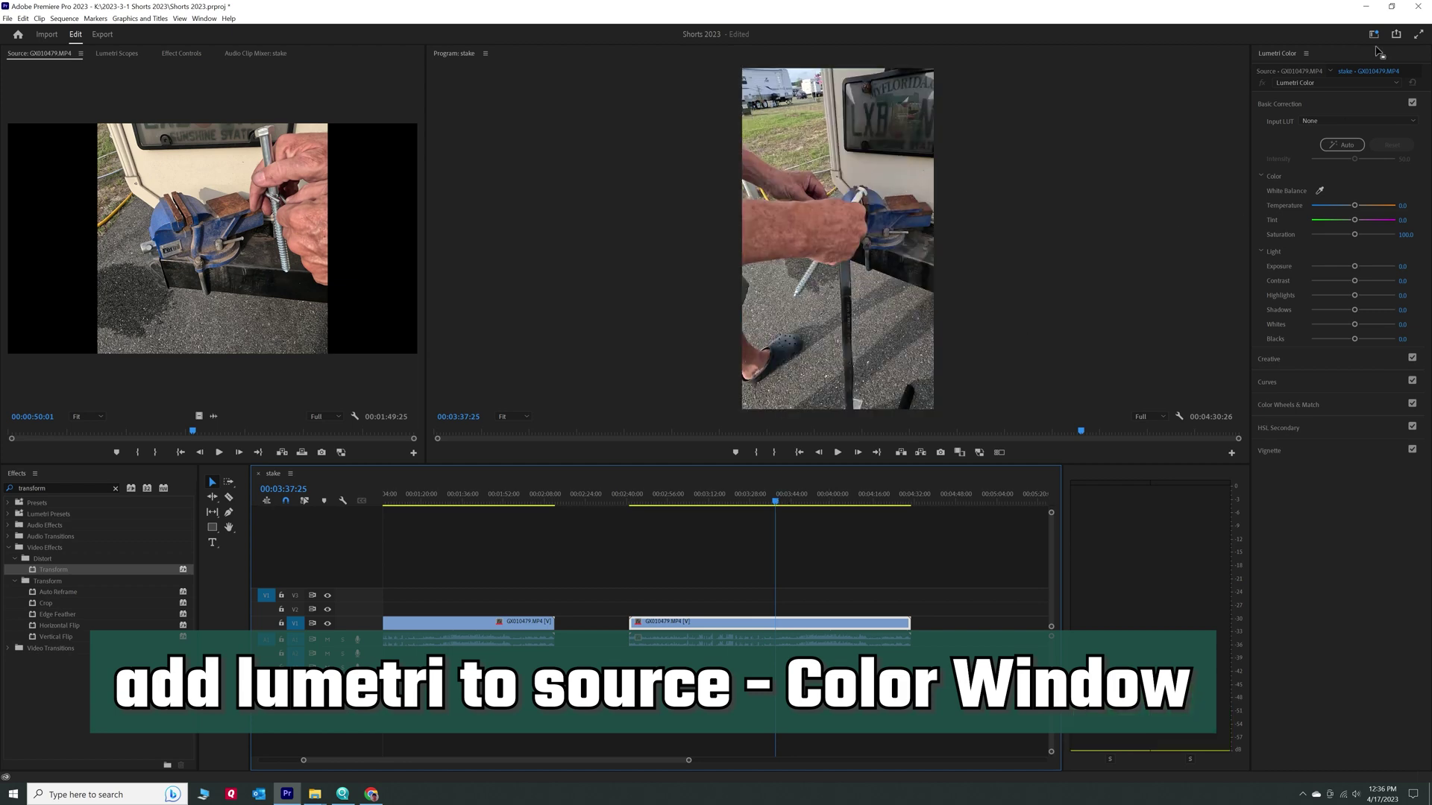
left_click(1366, 72)
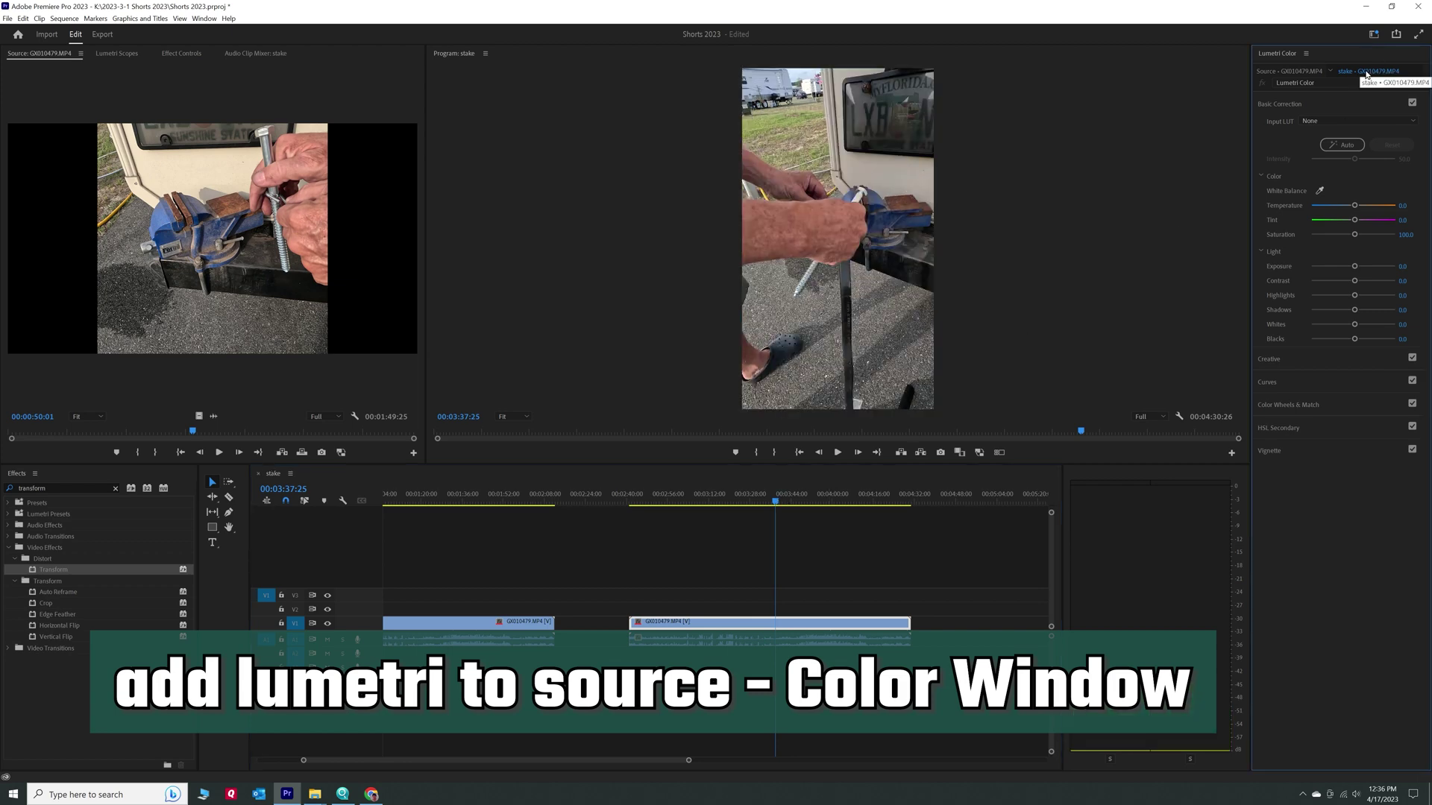
left_click(1300, 69)
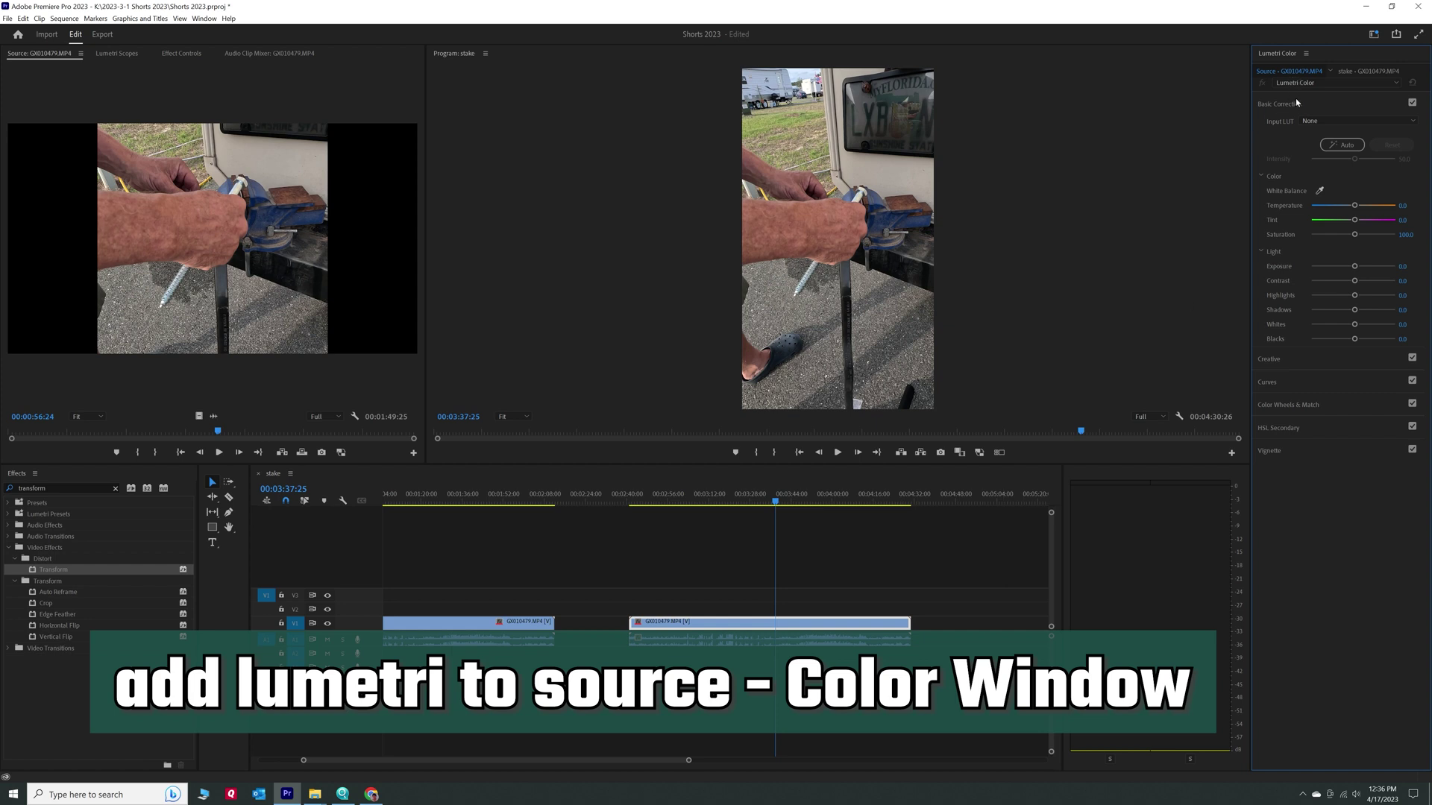
left_click(1331, 142)
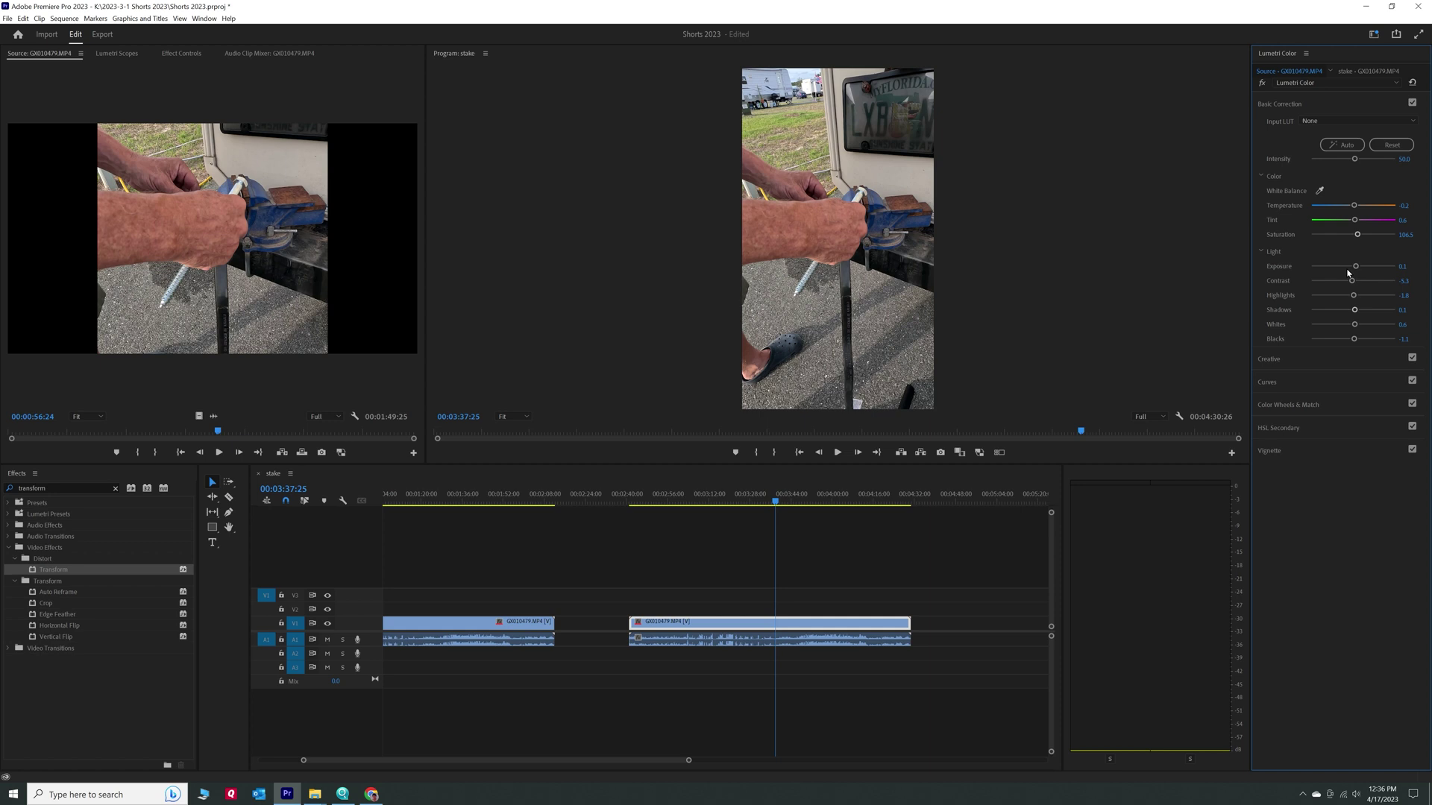
left_click(776, 503)
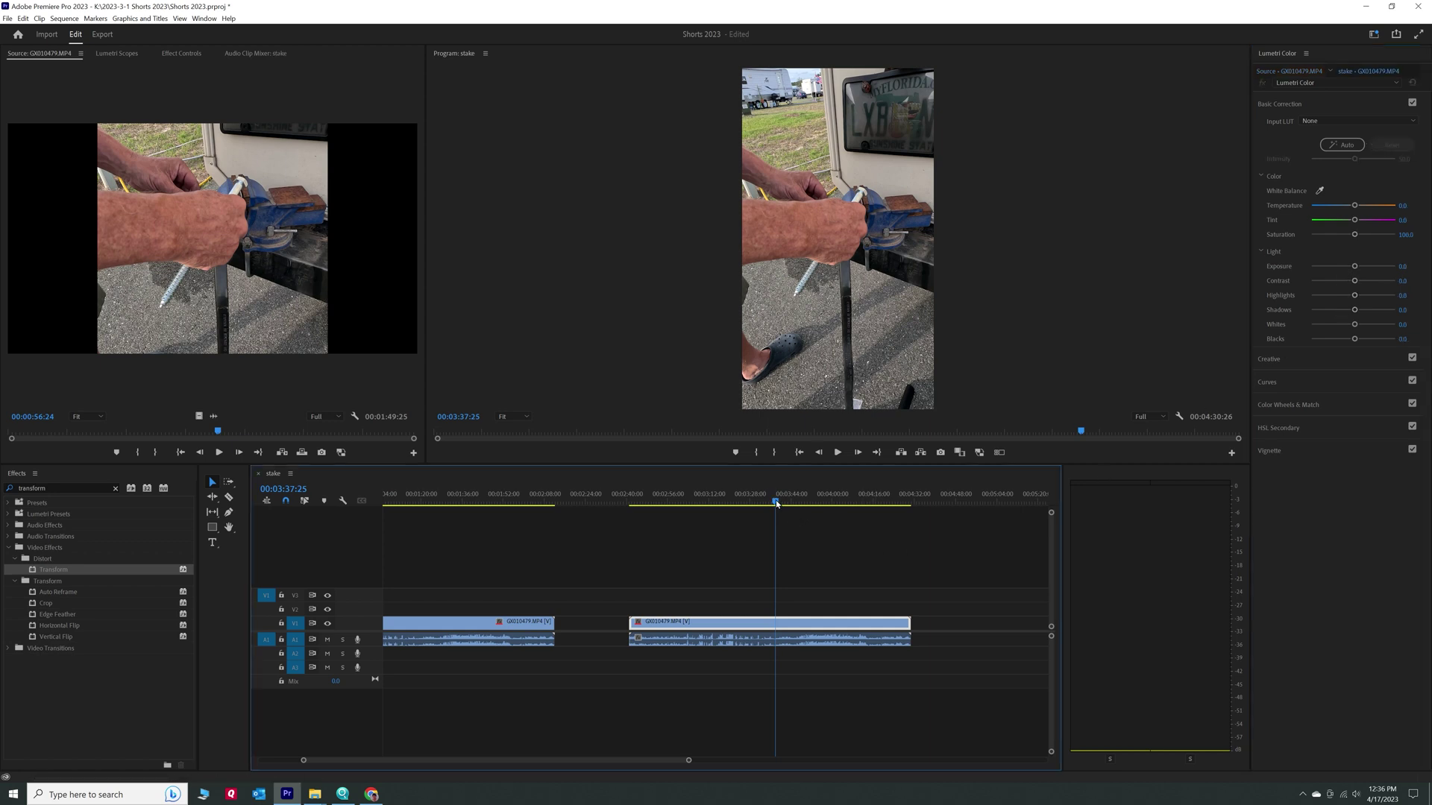
key("space")
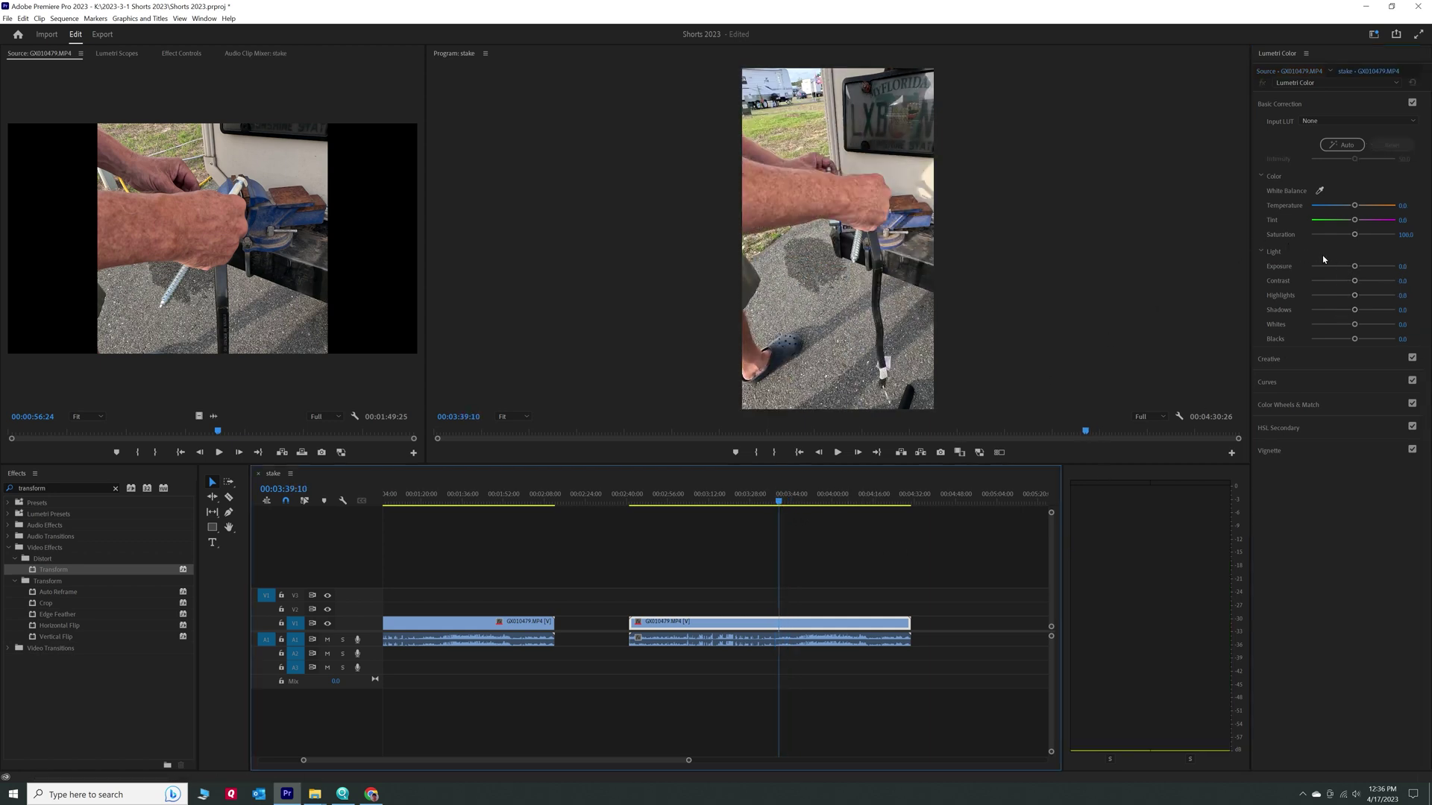
Step: Drag the source clip's Tint to -100 and scrub through the now green-tinted footage
left_click(1299, 72)
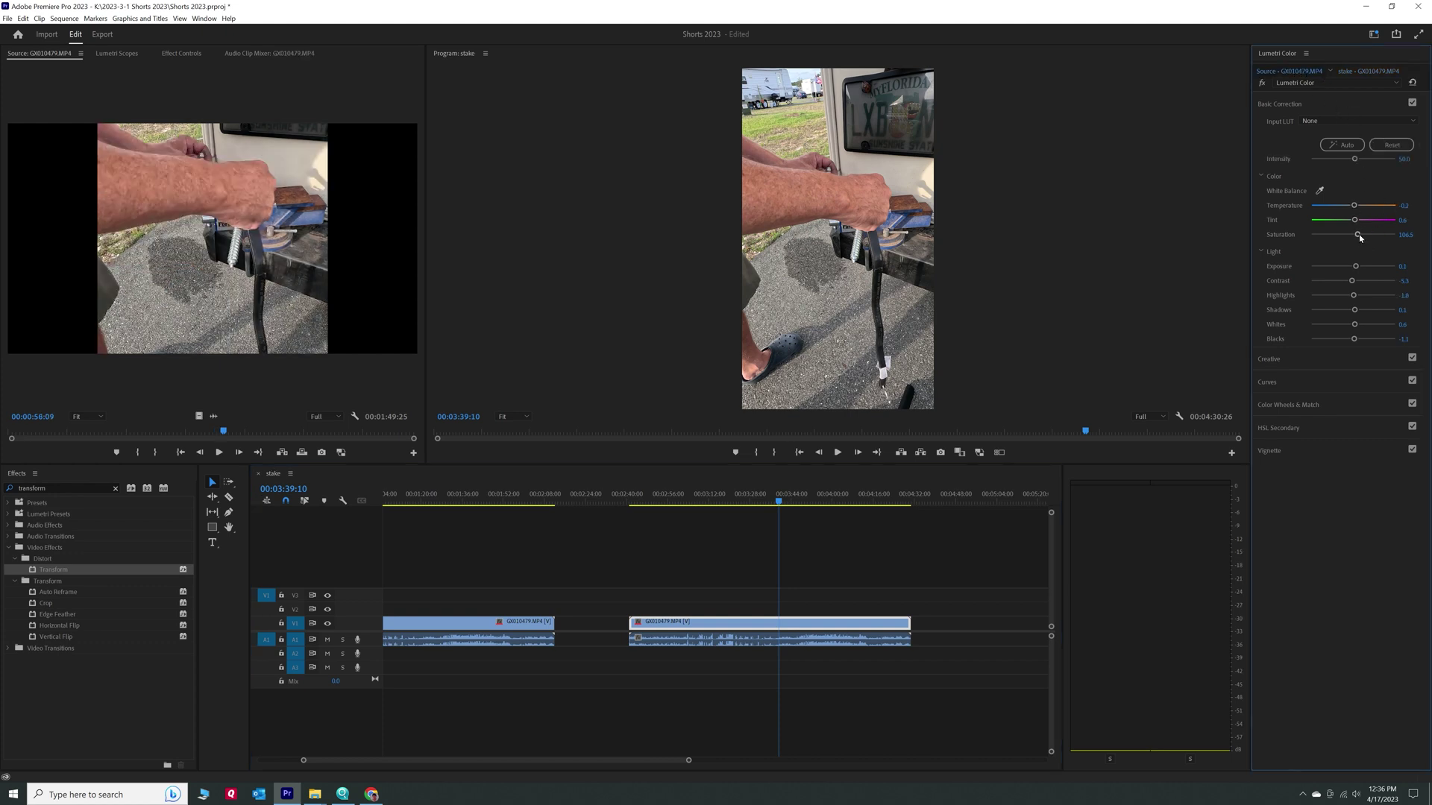
left_click_drag(1355, 220, 1288, 223)
left_click(787, 500)
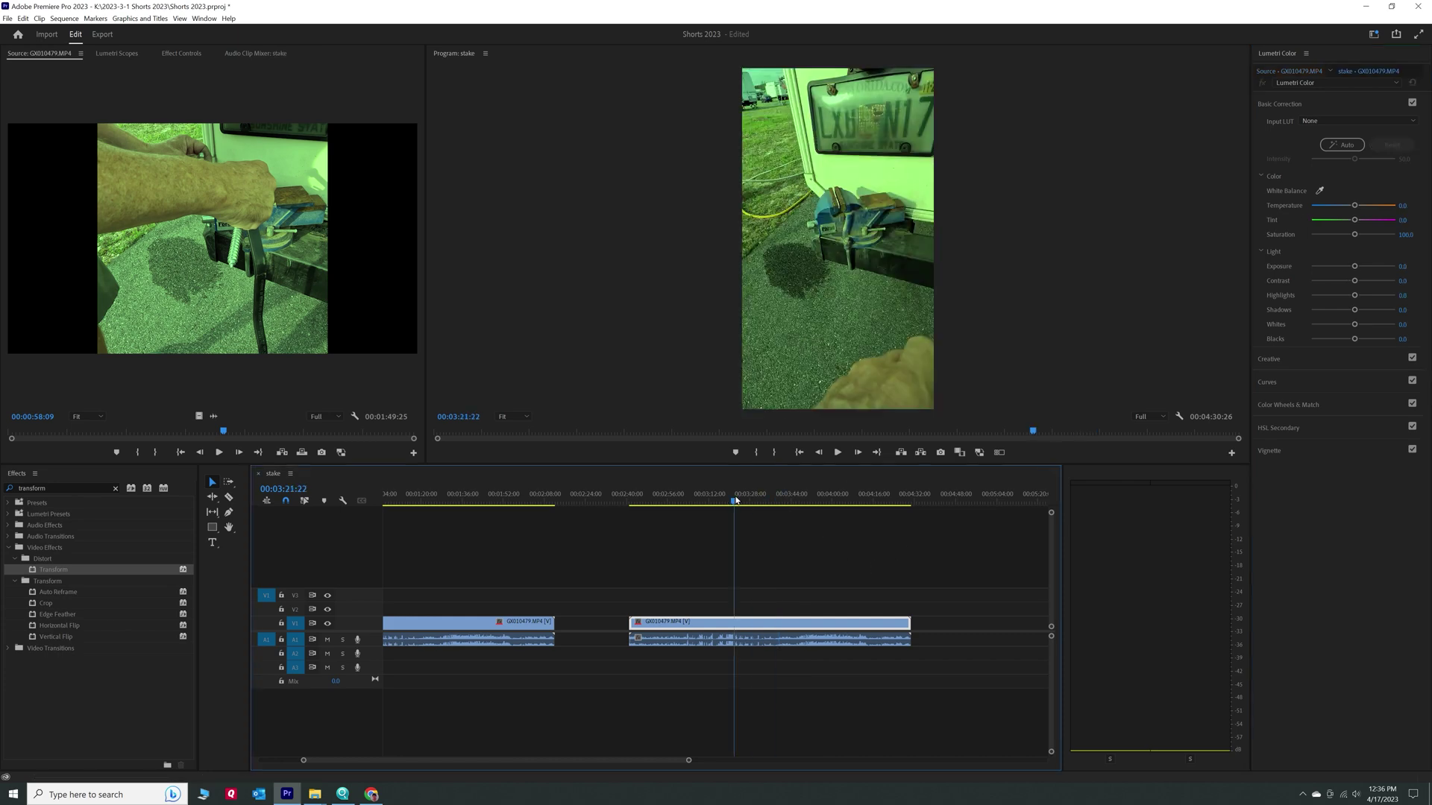
left_click_drag(789, 499, 794, 504)
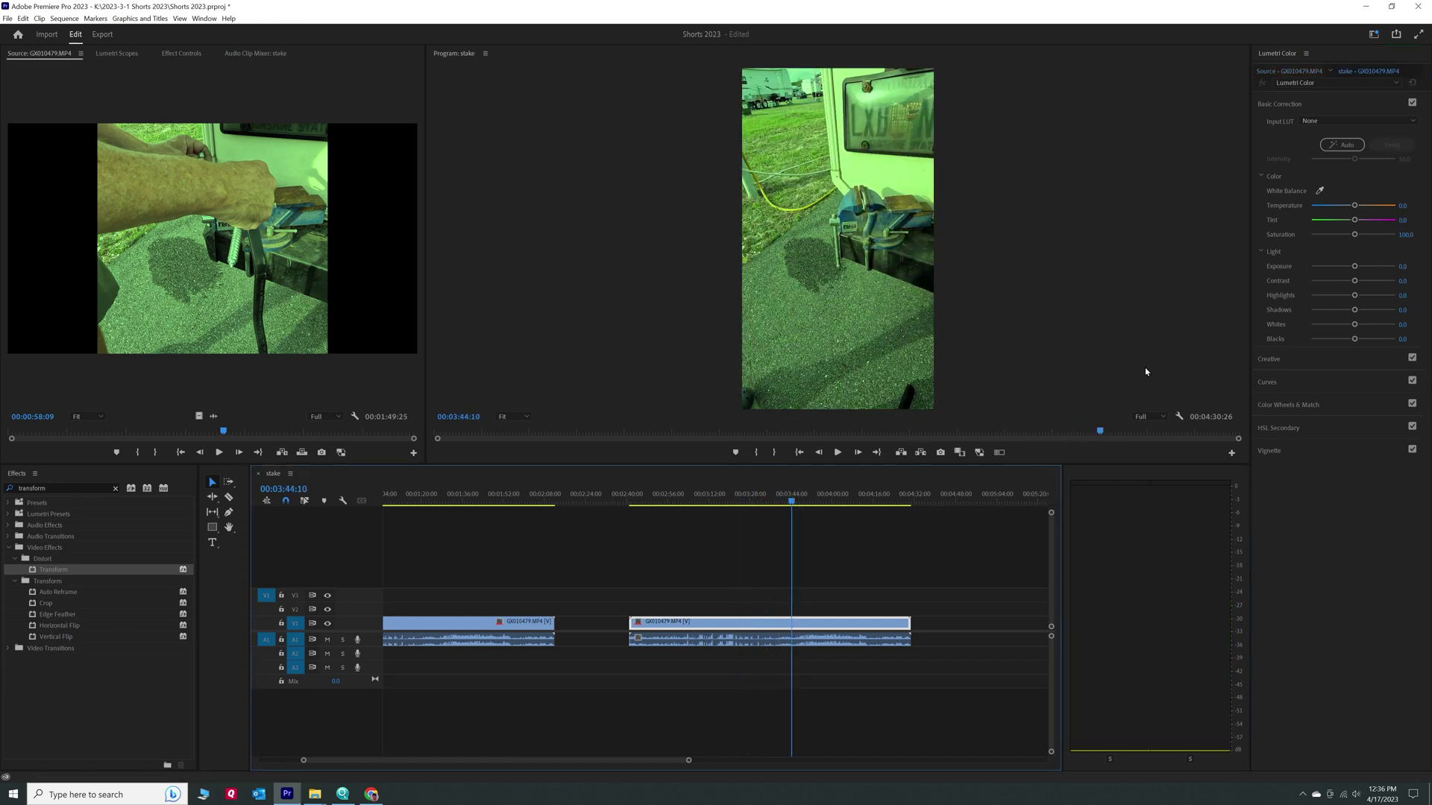
left_click_drag(789, 501, 764, 567)
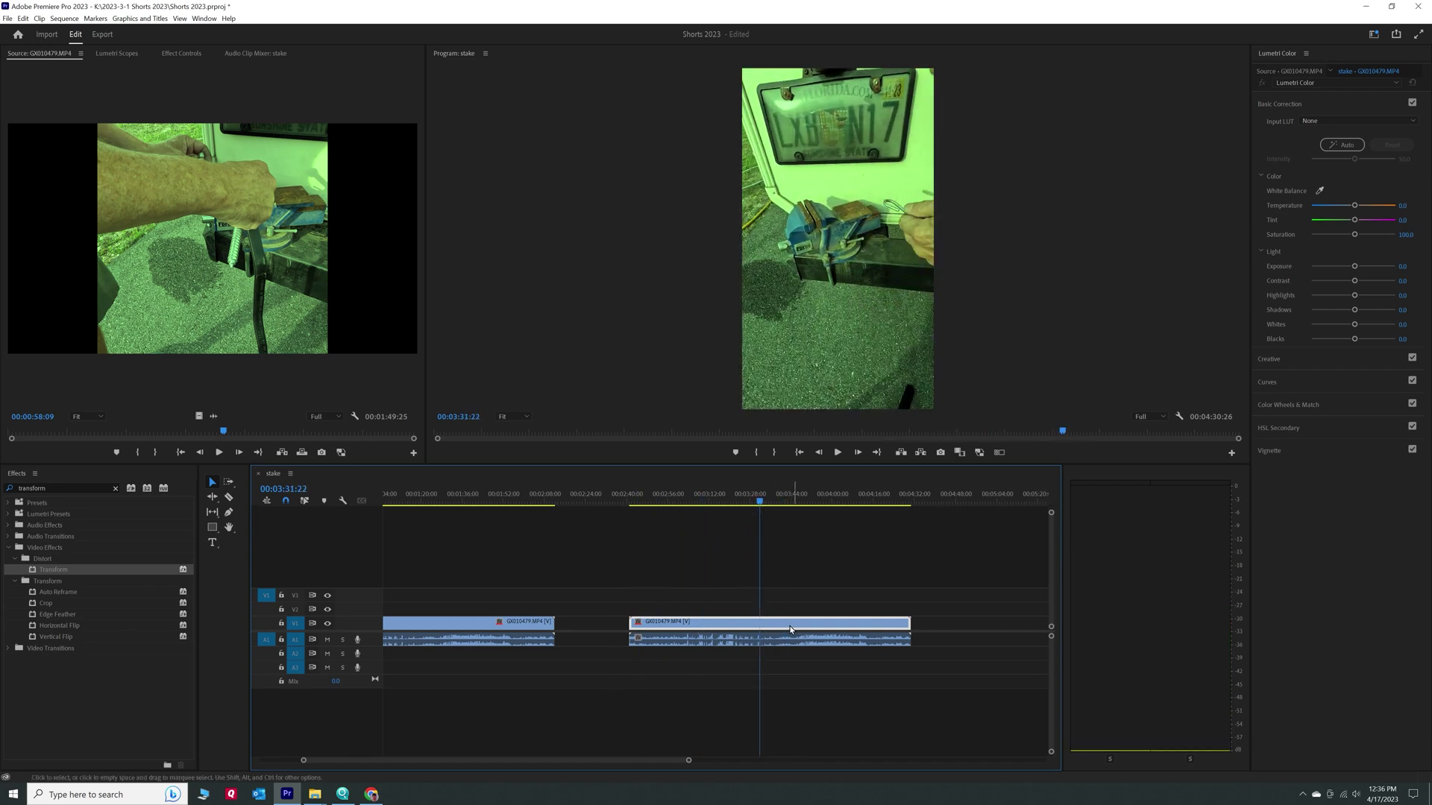
mouse_move(761, 505)
left_mouse_down()
mouse_move(727, 514)
mouse_move(769, 522)
left_mouse_up()
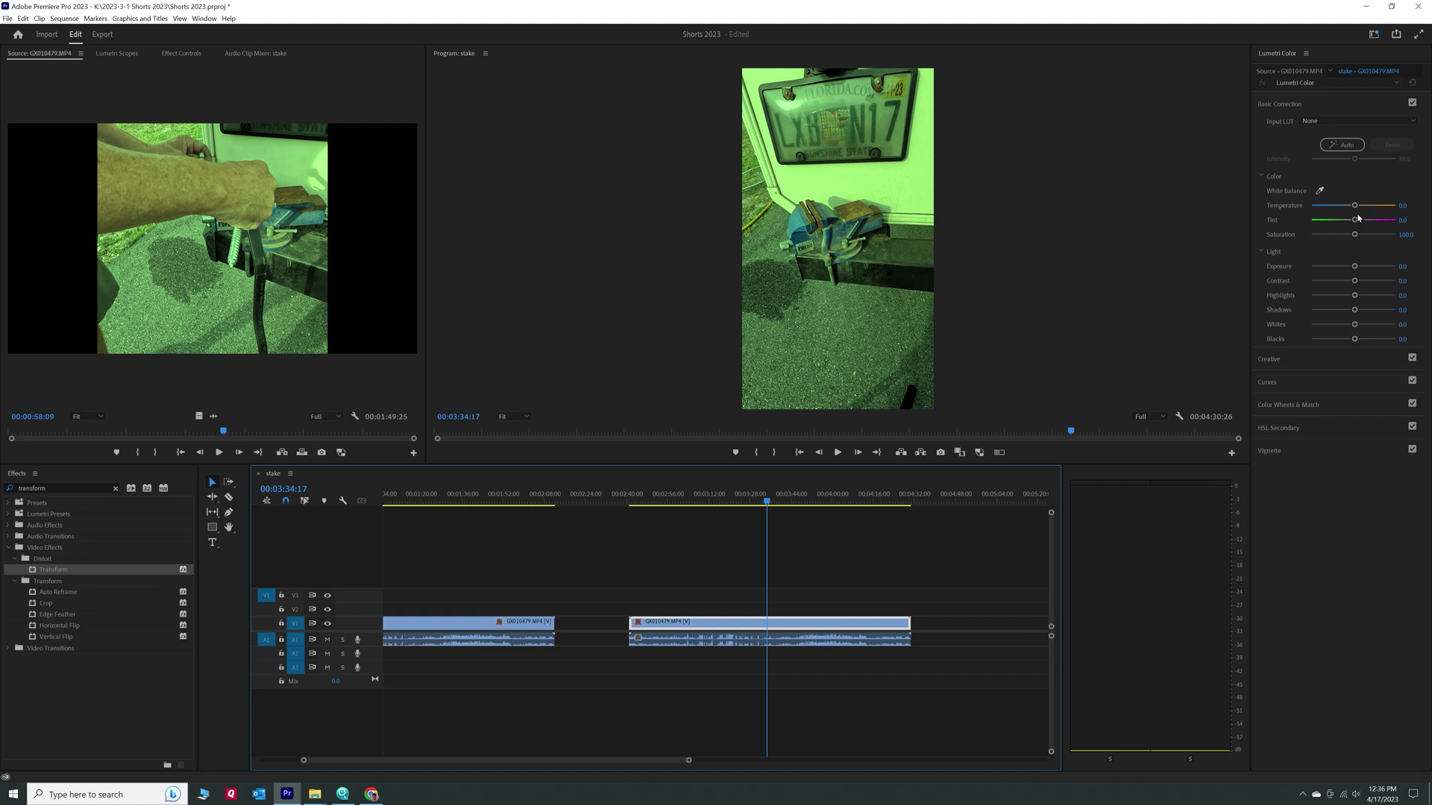
left_click(1295, 72)
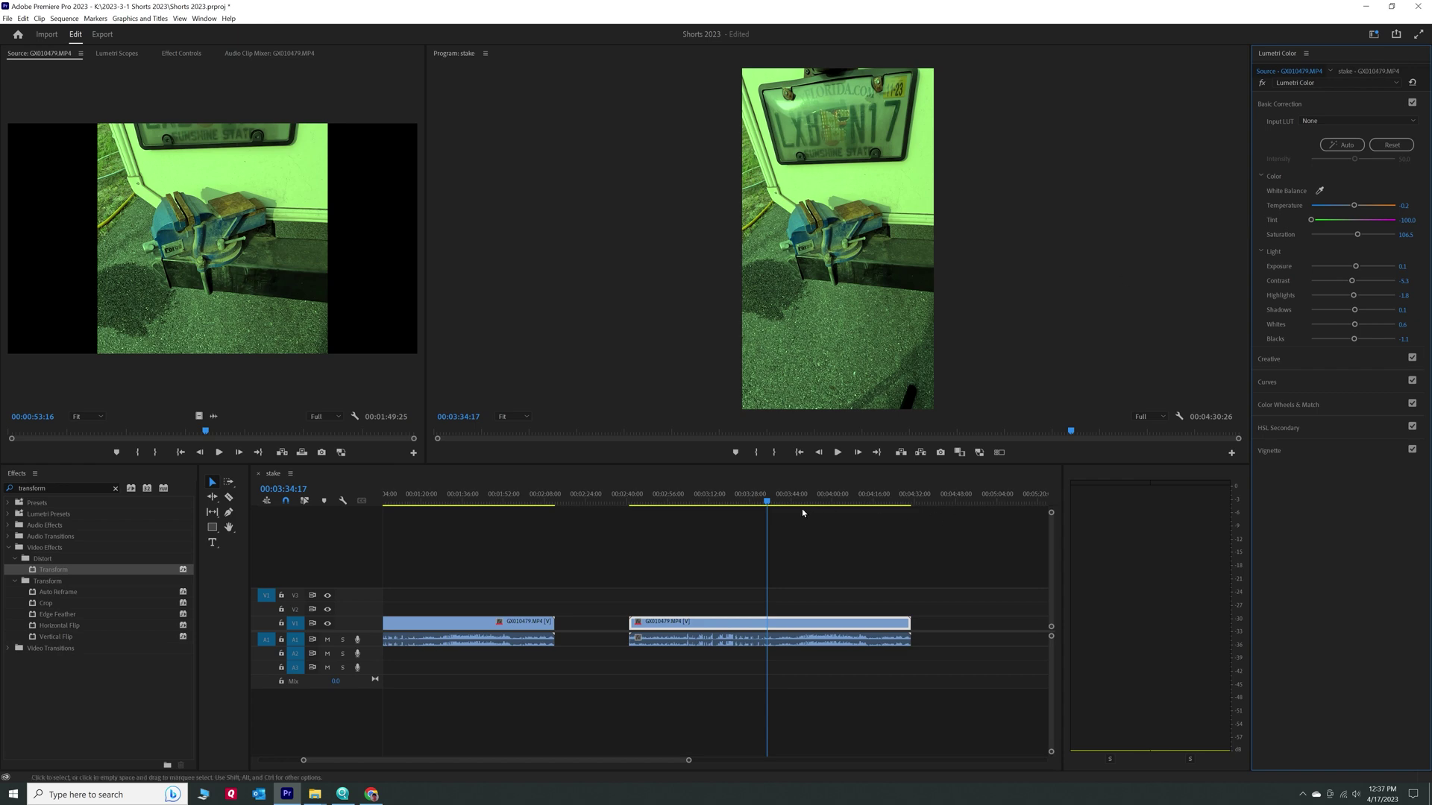
left_click_drag(758, 504, 779, 504)
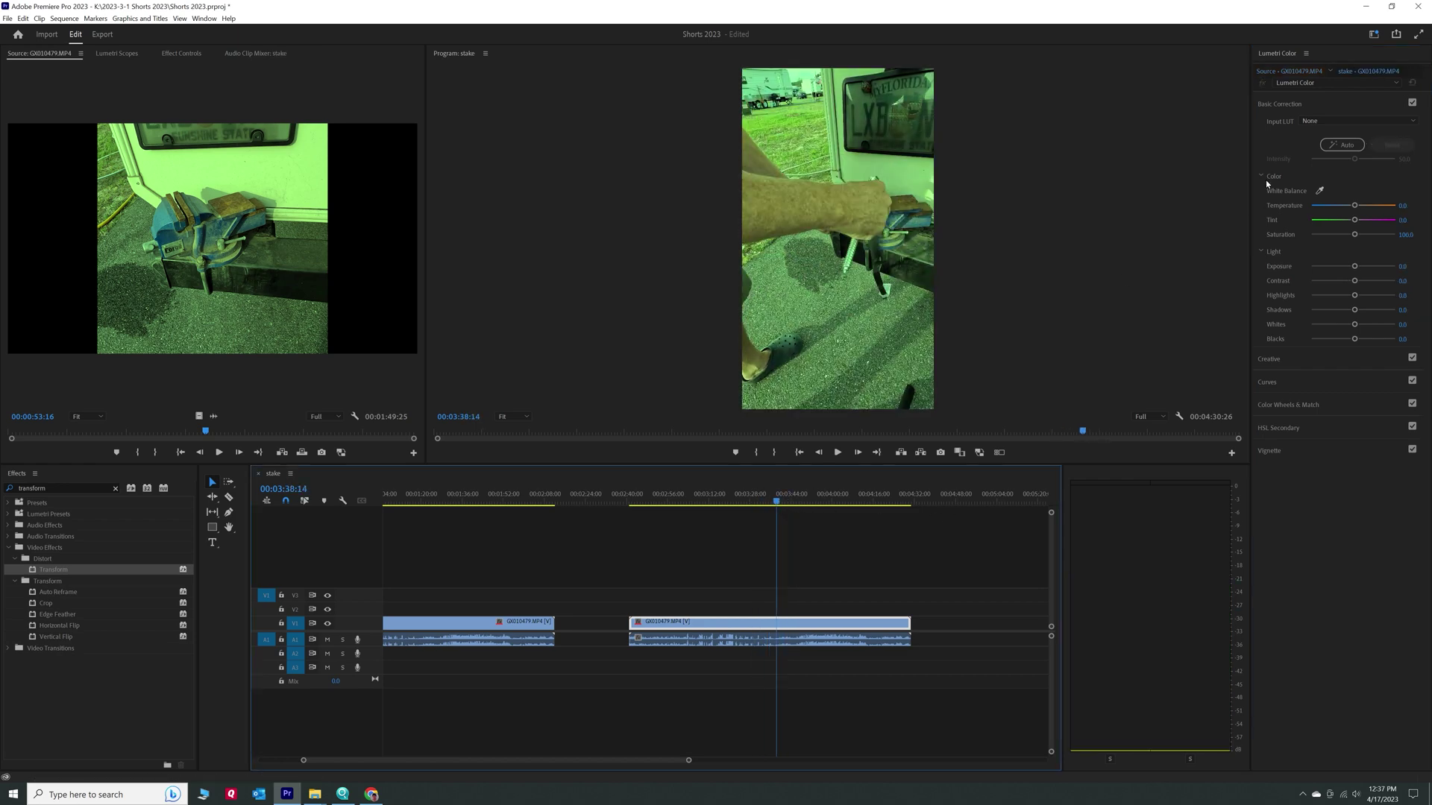
Step: Apply Auto correction to the sequence clip and again to the source clip, removing the green tint
left_click(1349, 146)
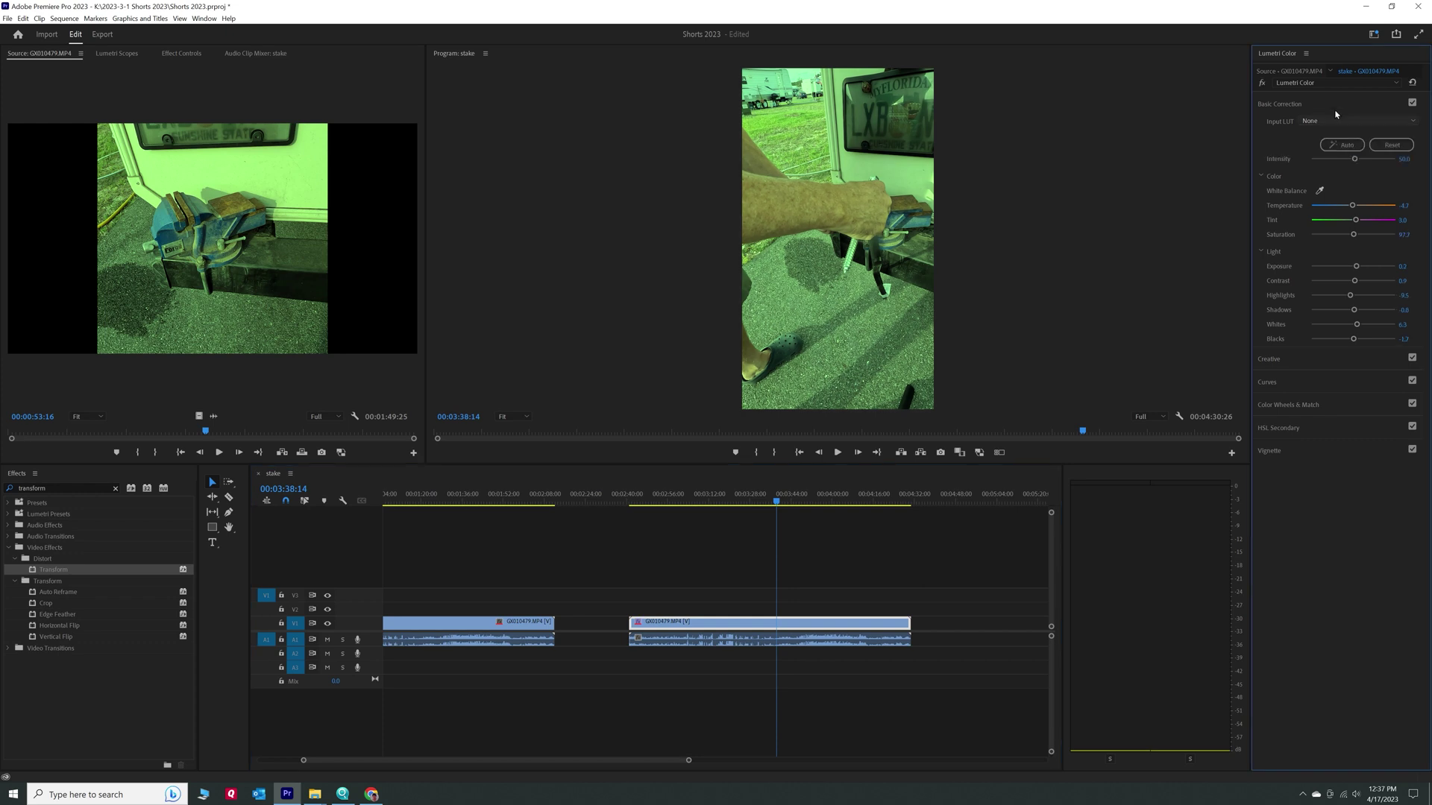
left_click(1308, 71)
left_click(1345, 146)
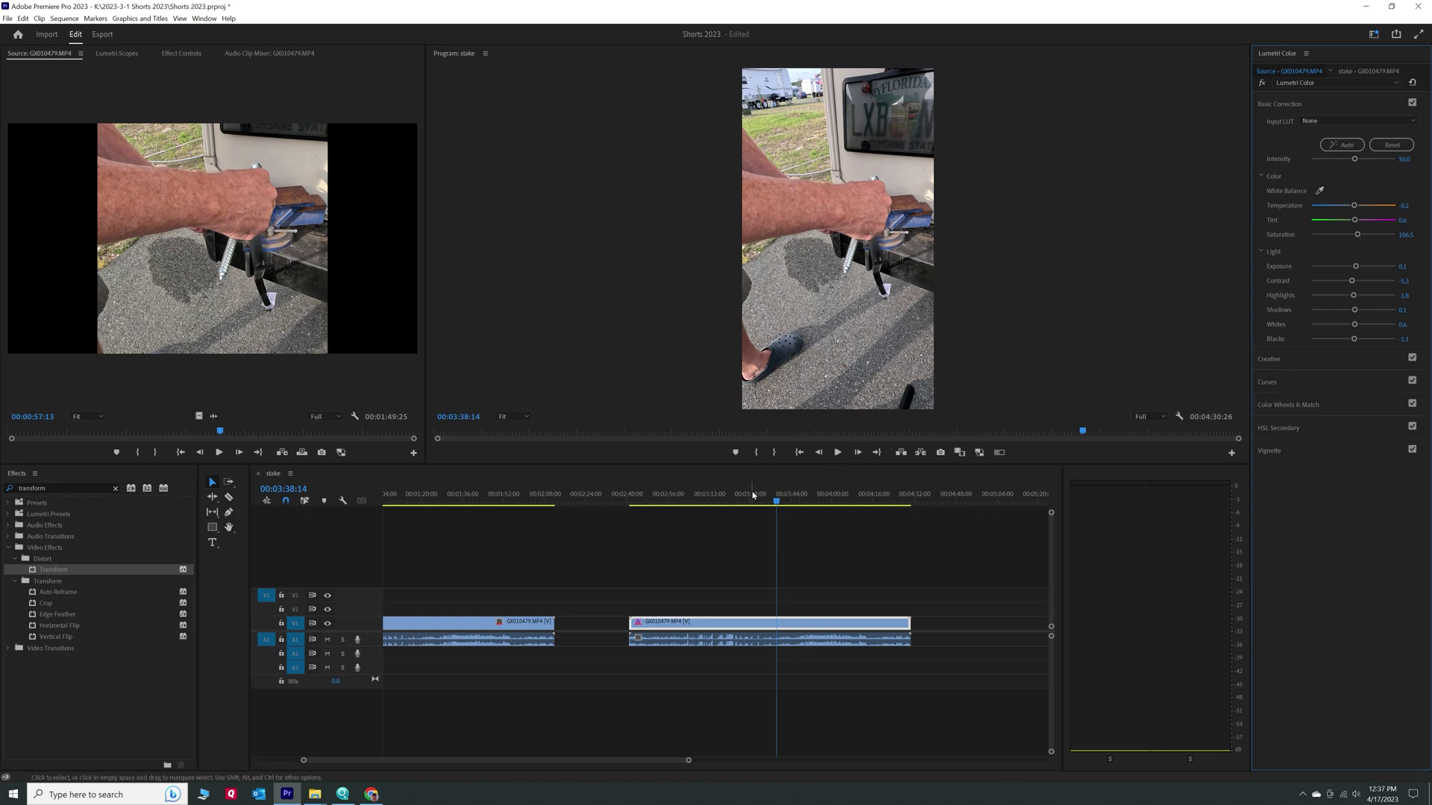
left_click(721, 502)
key("space")
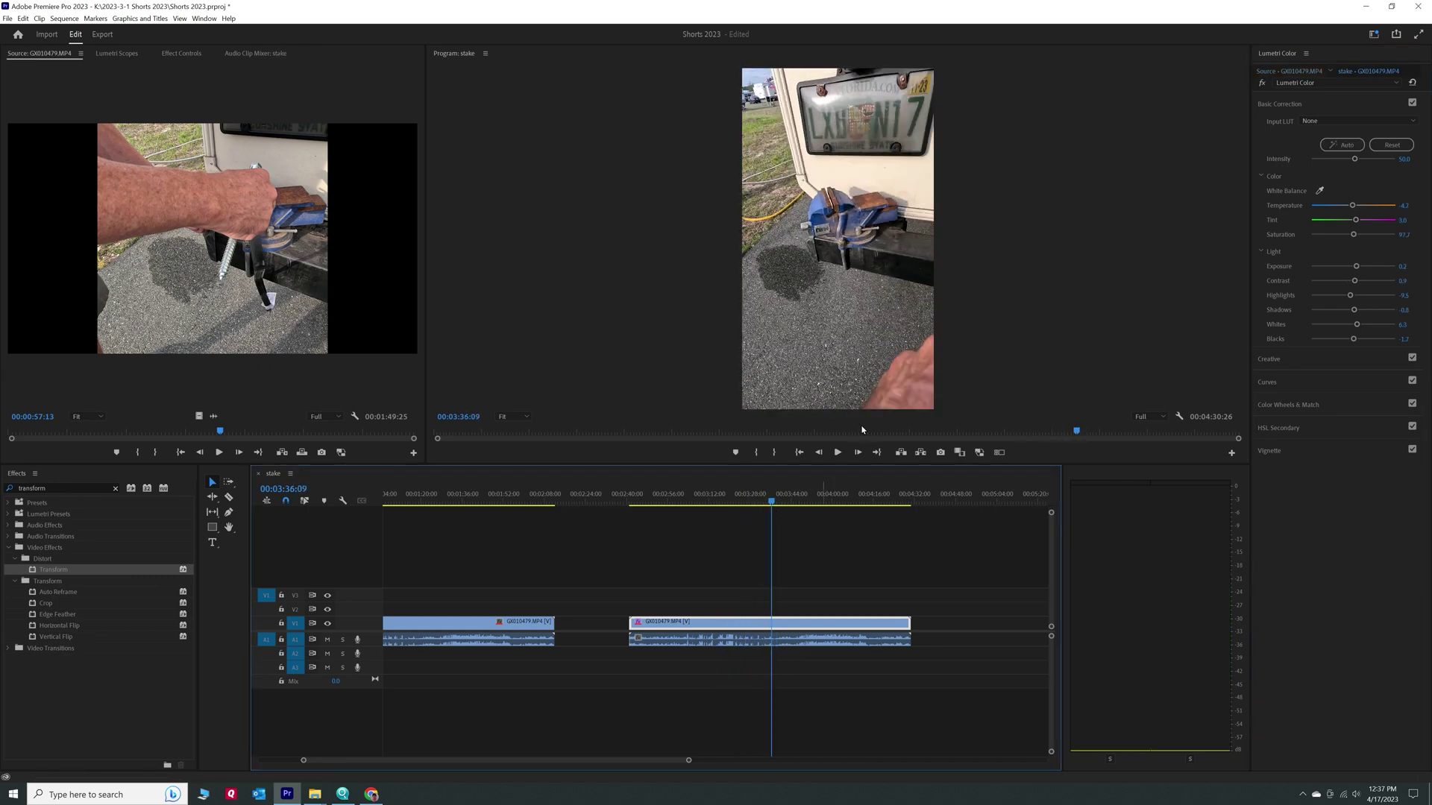
left_click(1294, 71)
Step: Reset the stake sequence clip's Lumetri values, then set GX010479.MP4 source Tint to -81.5
left_click(1351, 71)
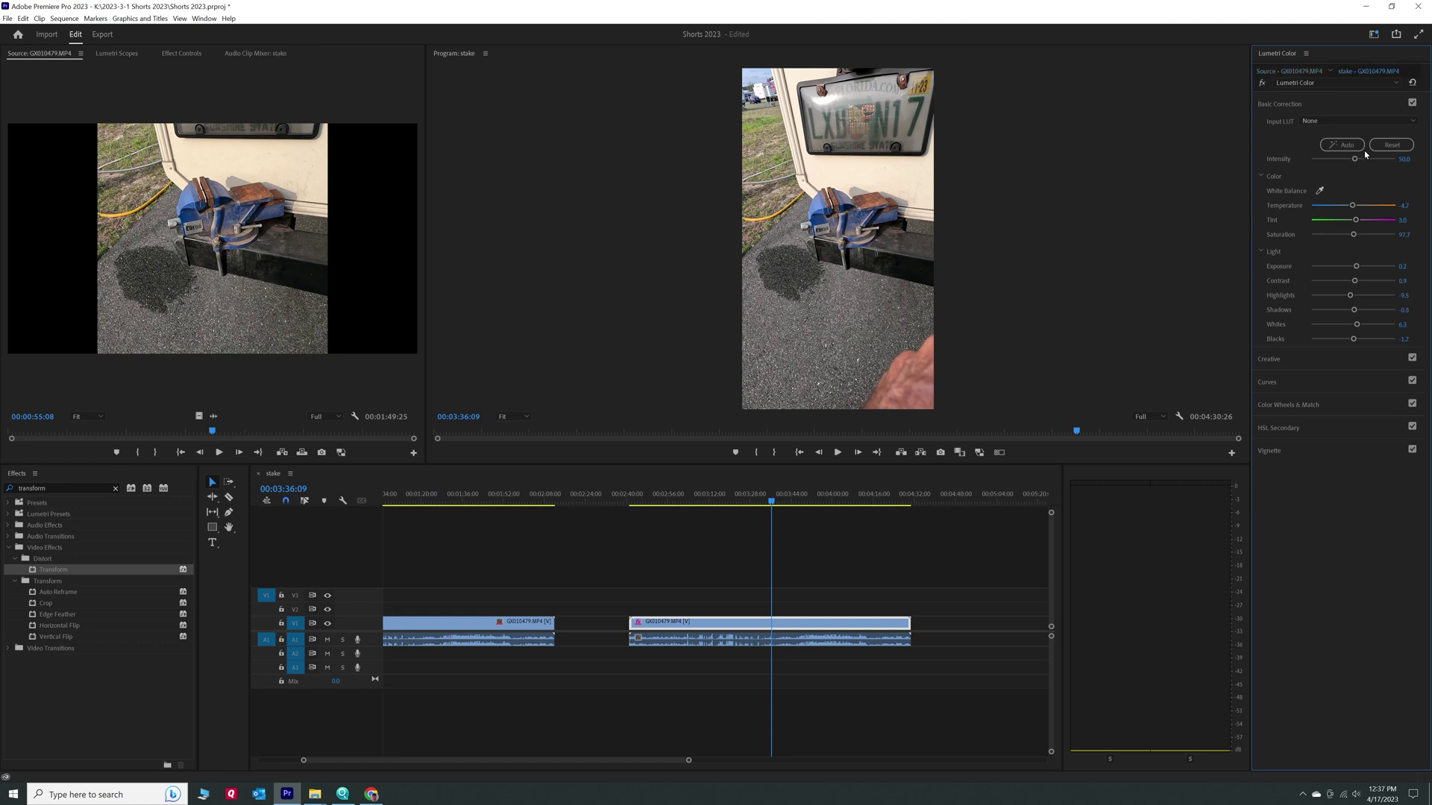
left_click(1382, 149)
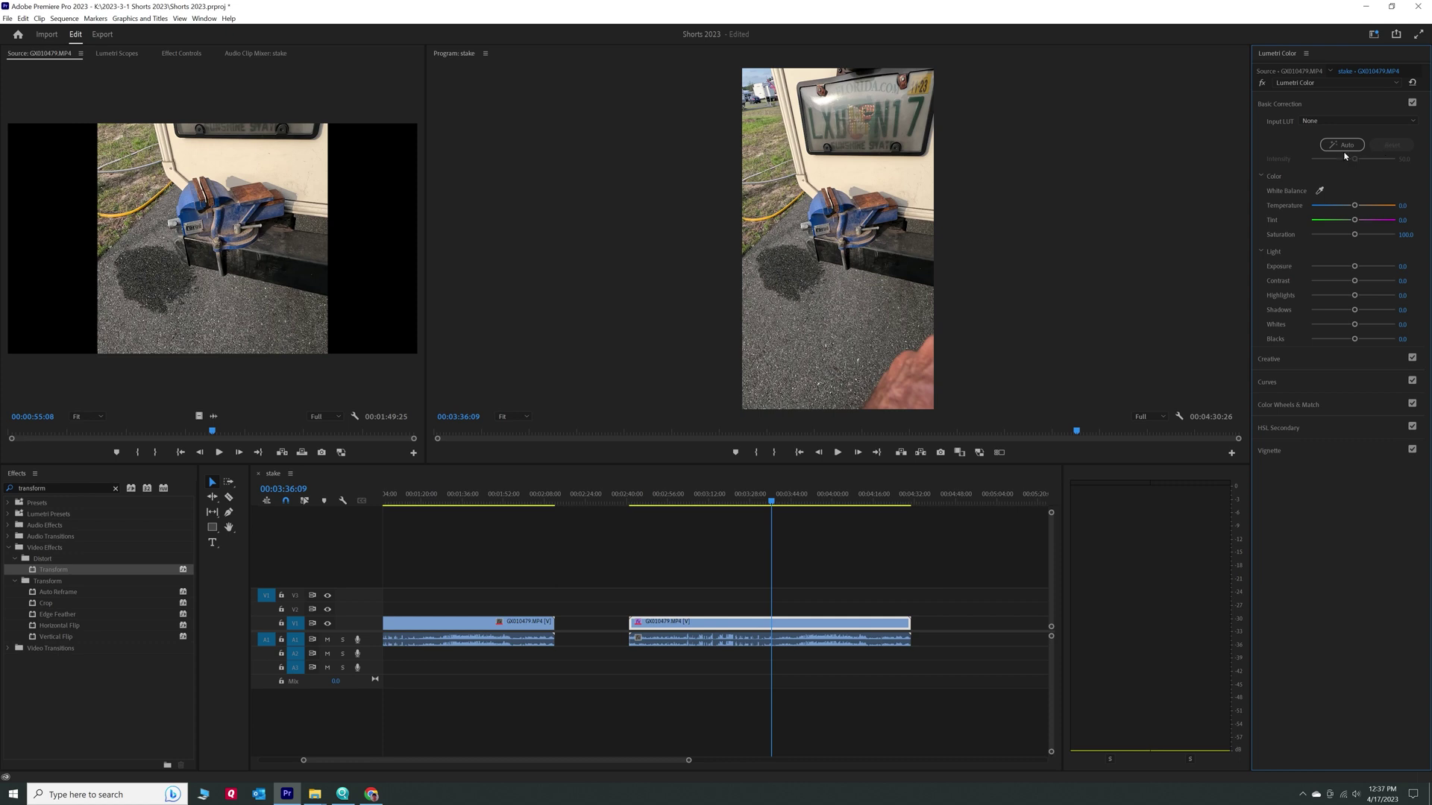
left_click(1295, 71)
left_click_drag(1355, 219, 1318, 220)
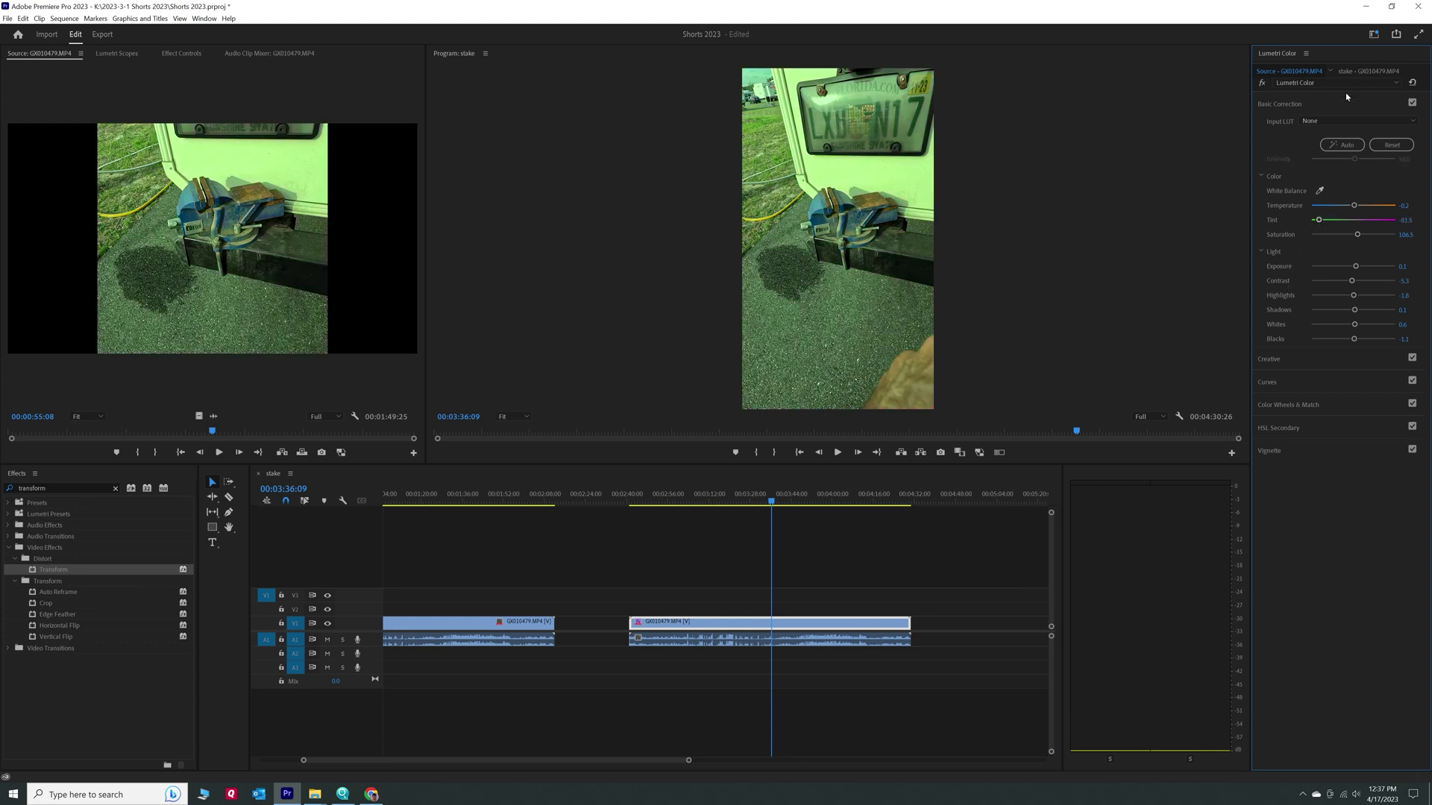
left_click(946, 575)
left_click_drag(932, 498, 802, 498)
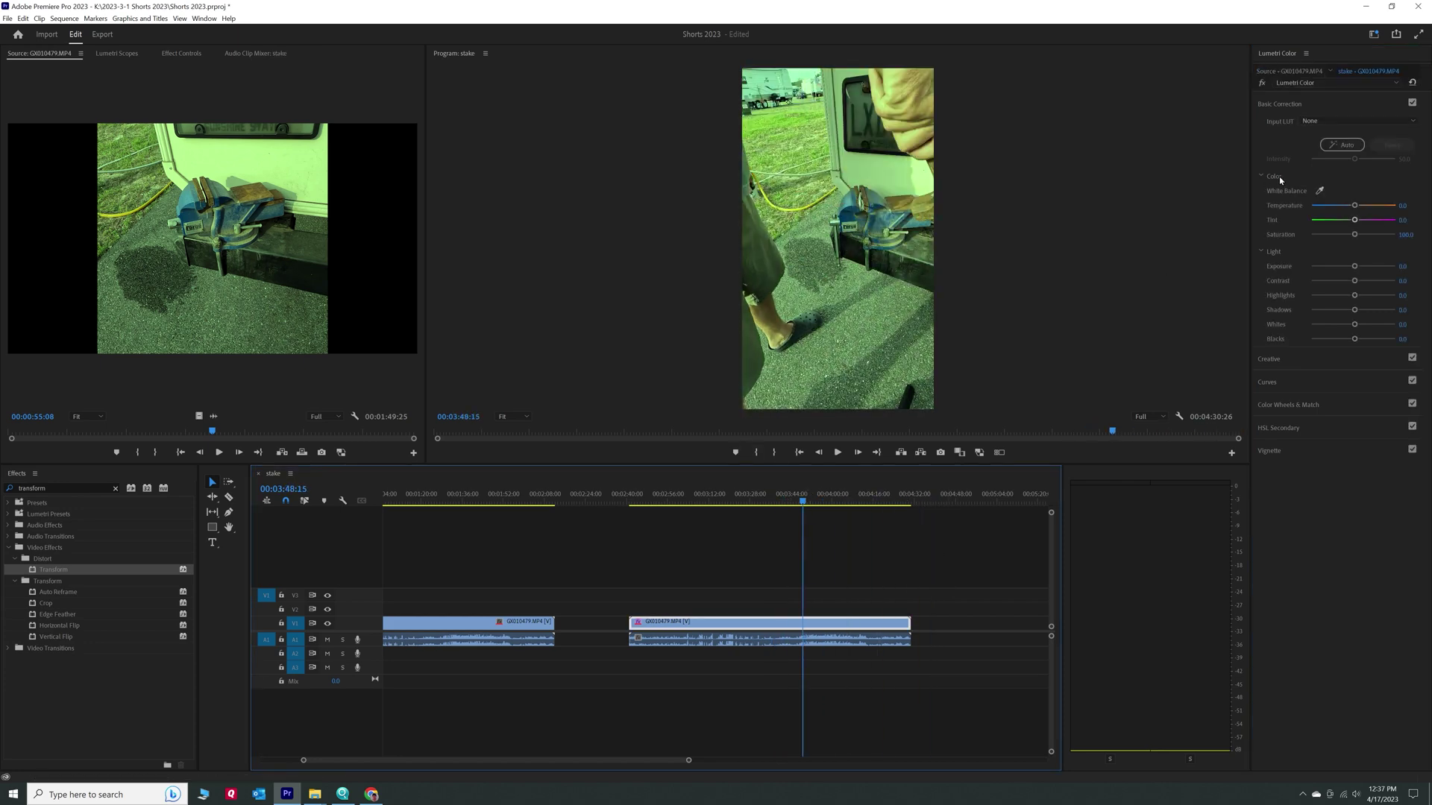
left_click(1342, 144)
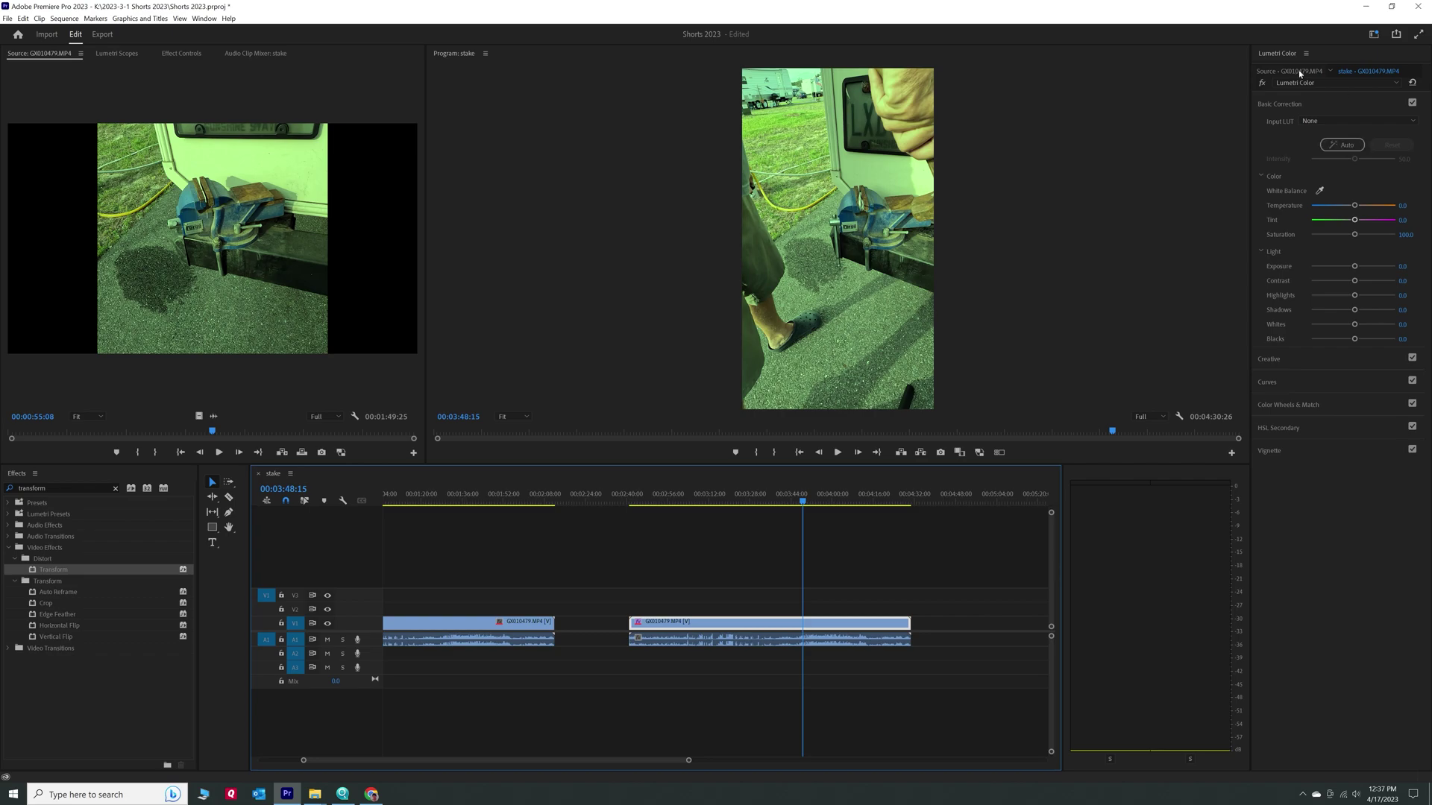